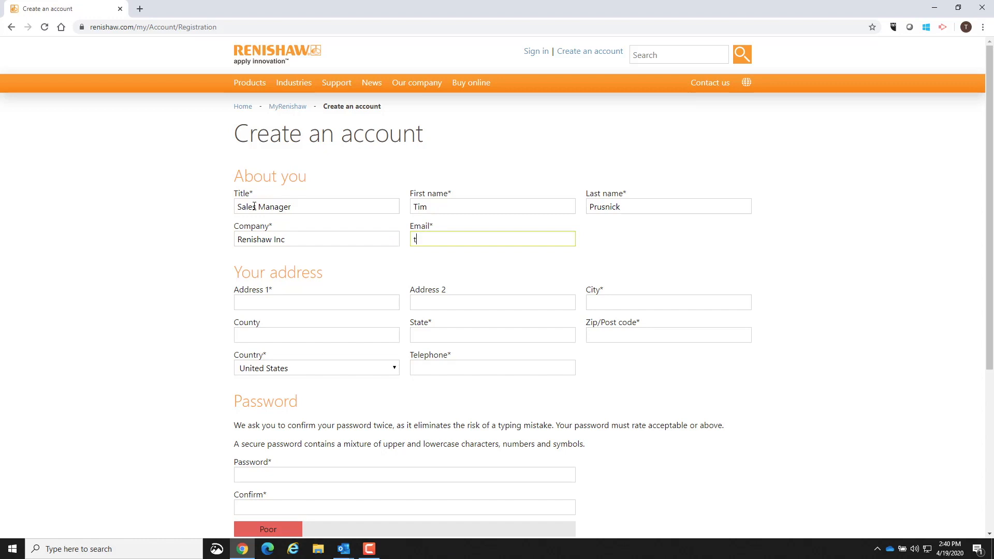
Fill in the e-mail, street address and city on the account registration form.
key(Tab)
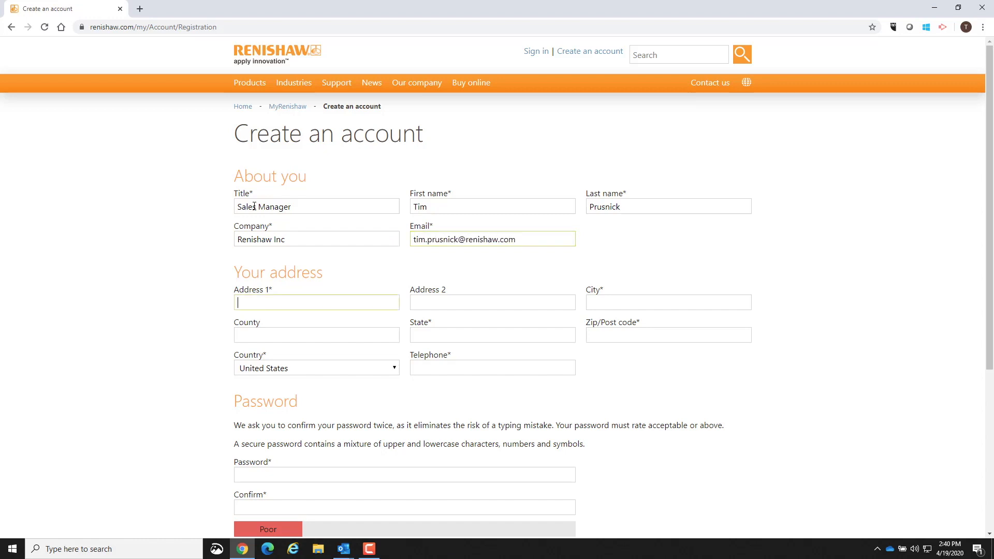
key(Tab)
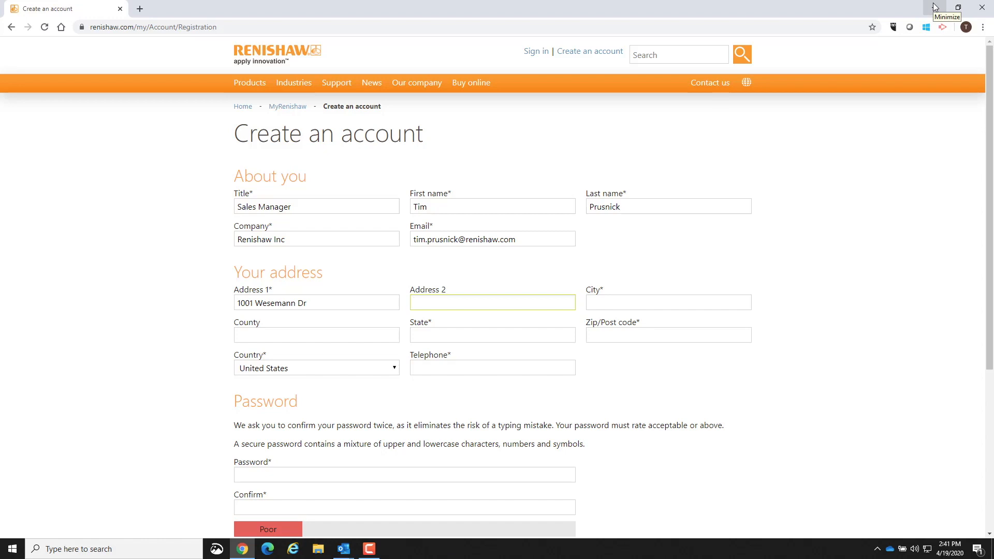
key(Tab)
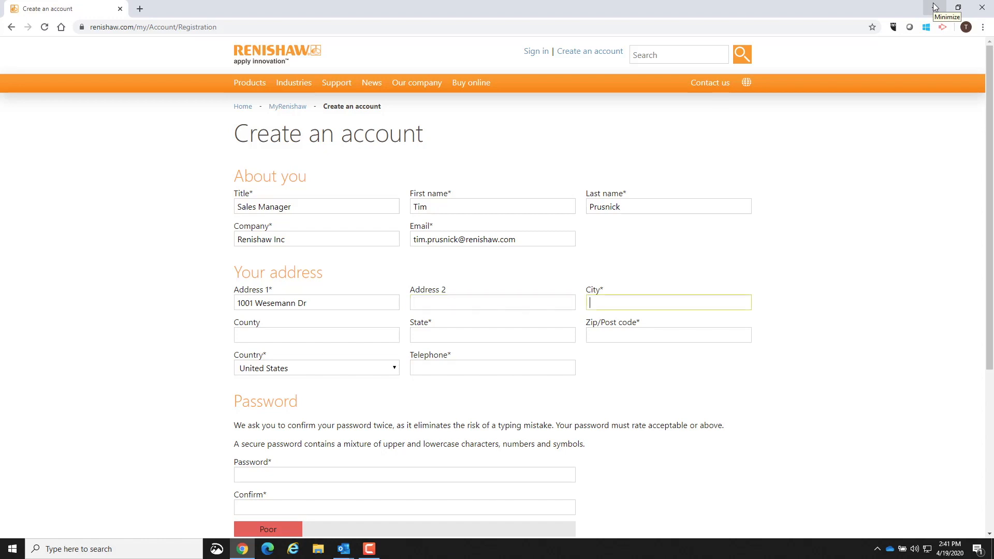
text(West D)
Switch to the blank Outlook message and enter the supplier's Raman support e-mail address as the recipient.
click(935, 8)
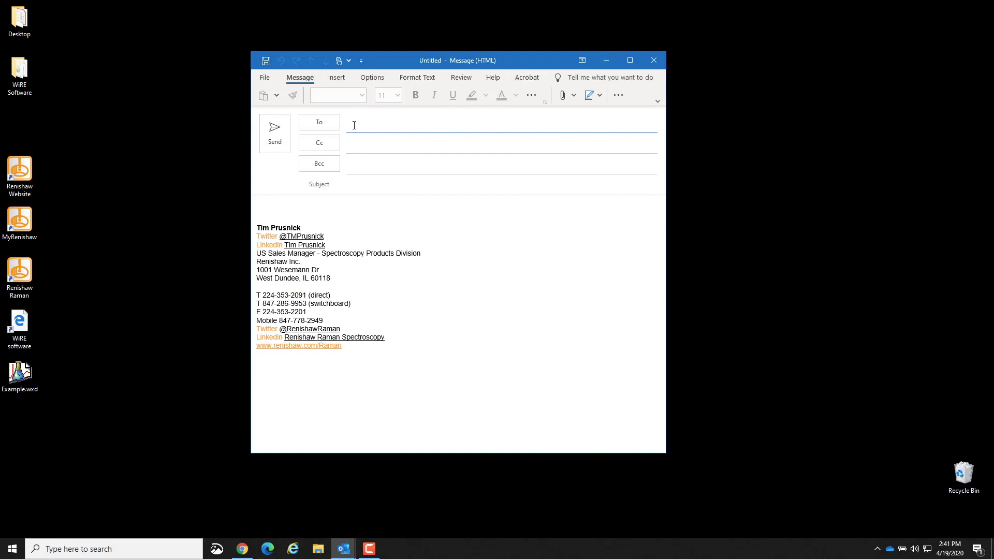
Give the message the subject "WiRE s/w and training modules".
key(Tab)
key(Tab)
key(Tab)
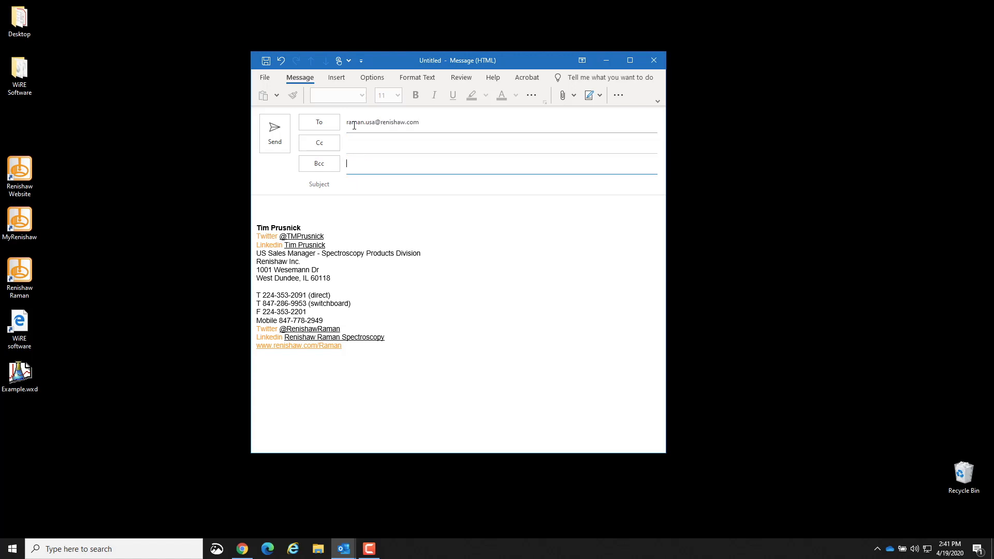
text(WiR)
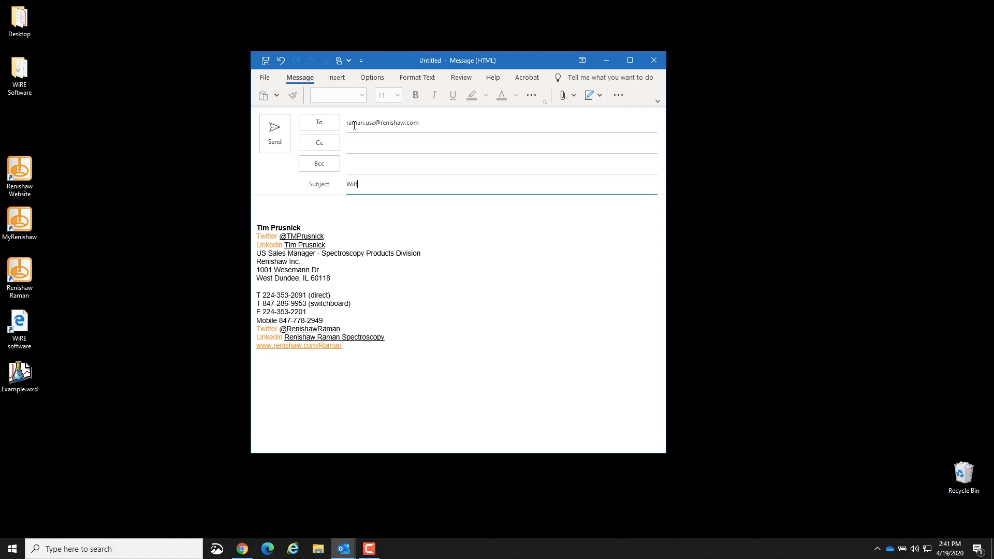
text(E s/w and training modules)
key(Tab)
Write "I would like access to the WiRE software download and the WiRE Training Modules" in the message, followed by the system serial number.
text(I would lik)
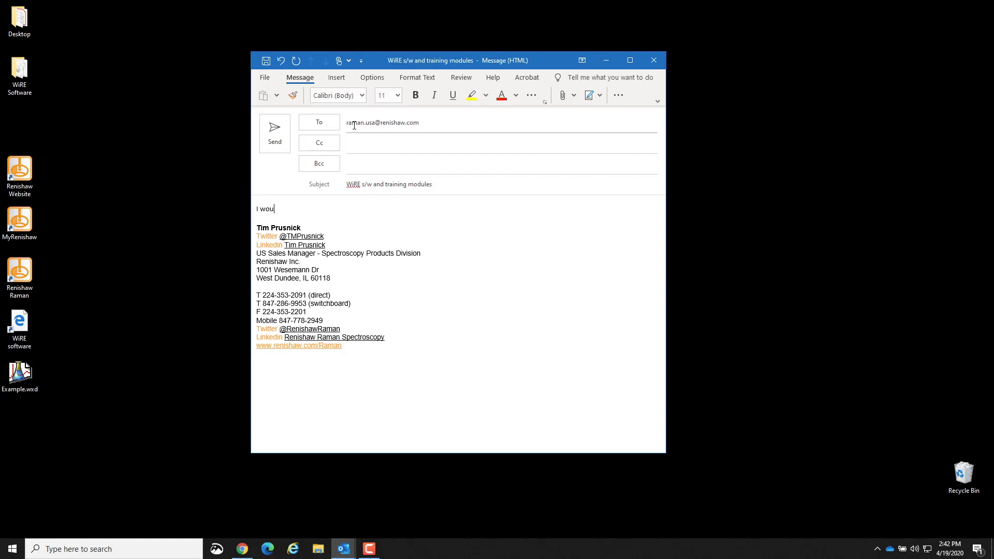
text(e access to the WiR)
text(E software download and the WiRE Training Modules)
key(Return)
key(Return)
text(My system serial number is H00000)
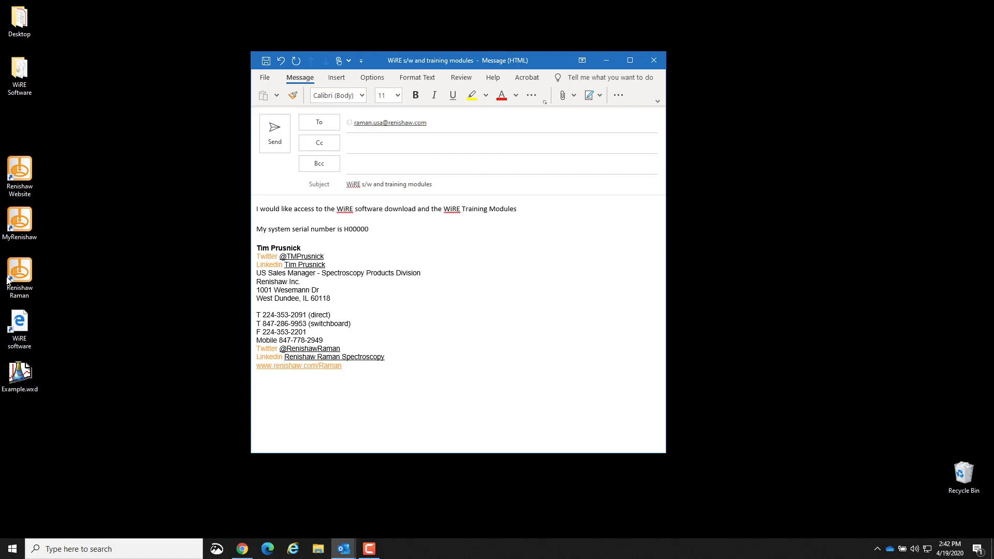
Open Example.wxd in WiRE and examine the summary information and measurement status of Example.WDF in the data tree.
drag(19, 373, 419, 245)
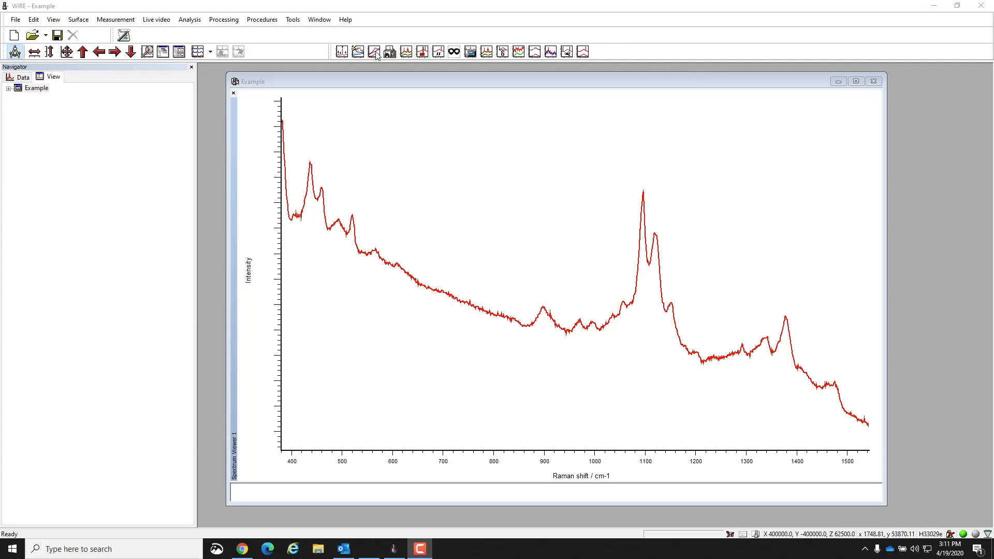
click(30, 80)
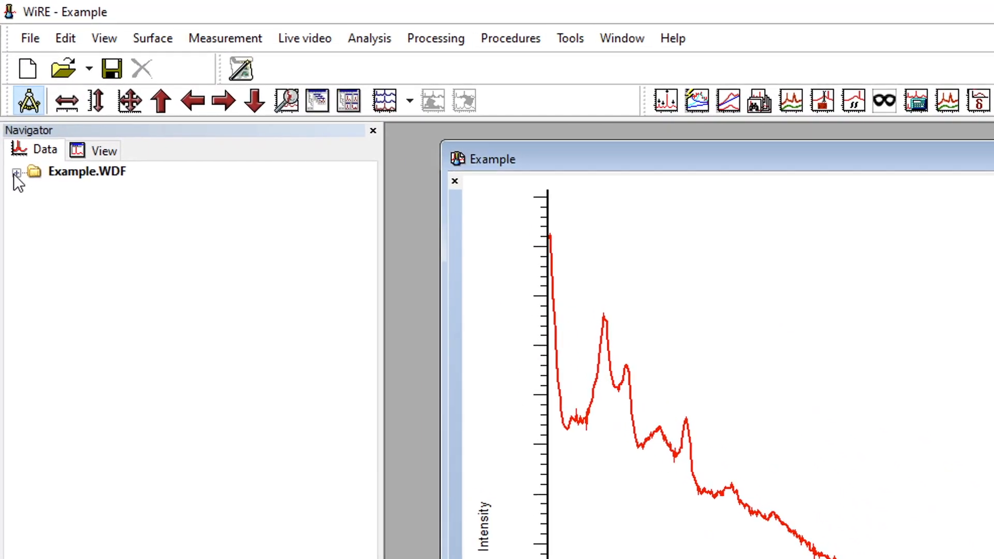
click(17, 173)
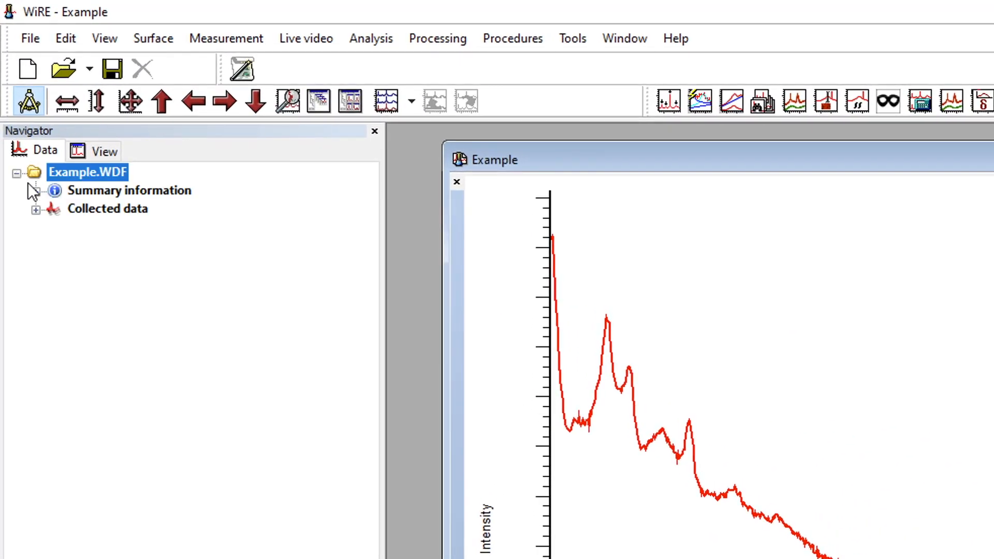
click(36, 191)
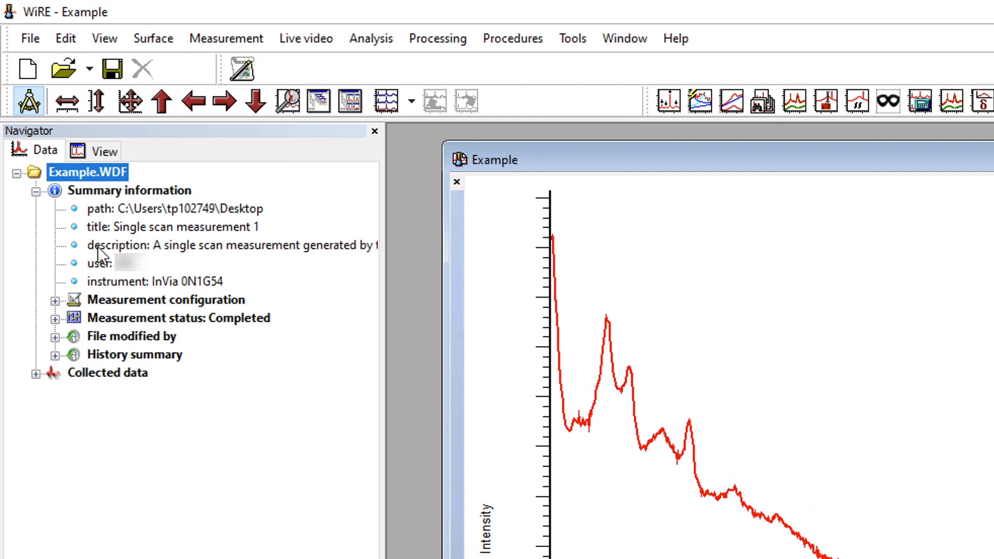
click(55, 319)
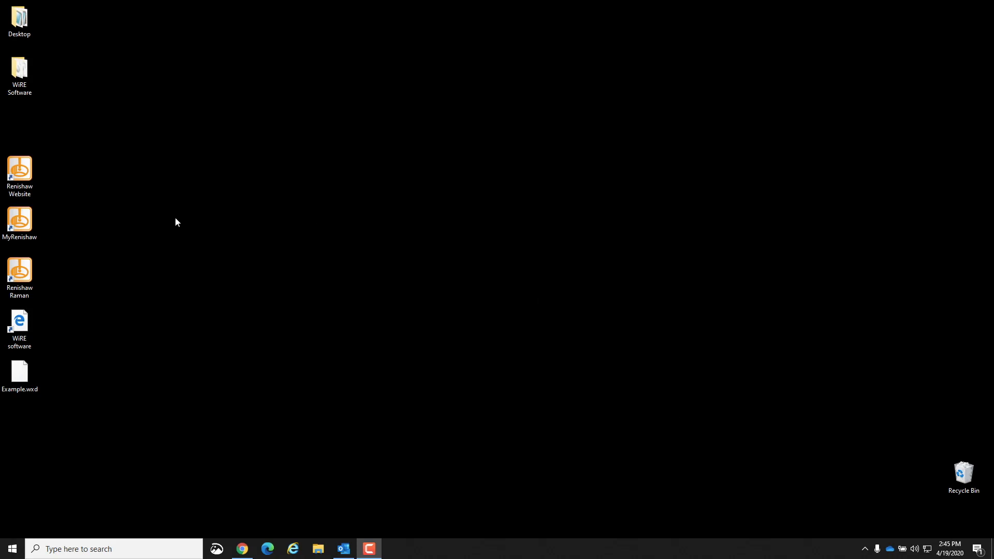
Open the Renishaw License & Delivery Portal from the desktop and view the download files for WiRE 5.3.
double_click(21, 325)
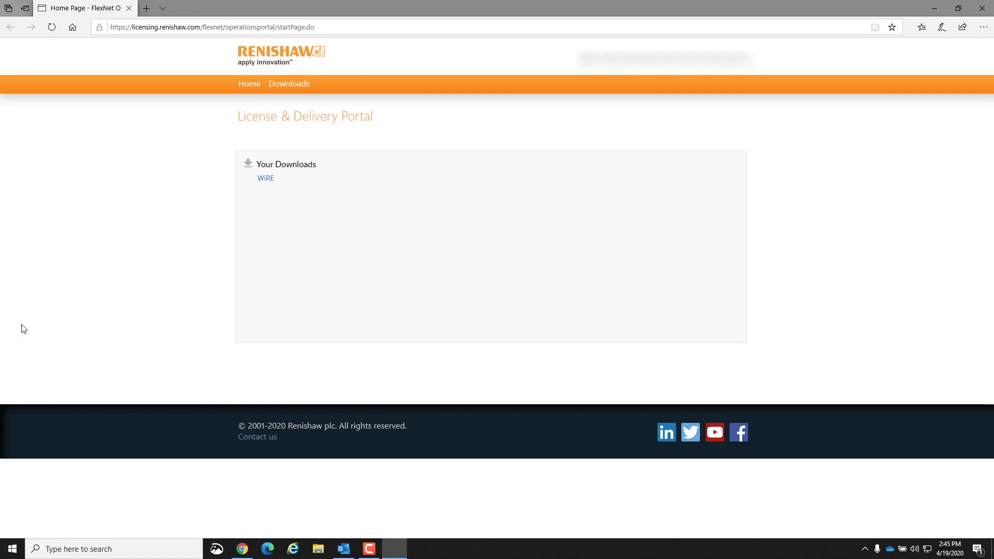
click(265, 179)
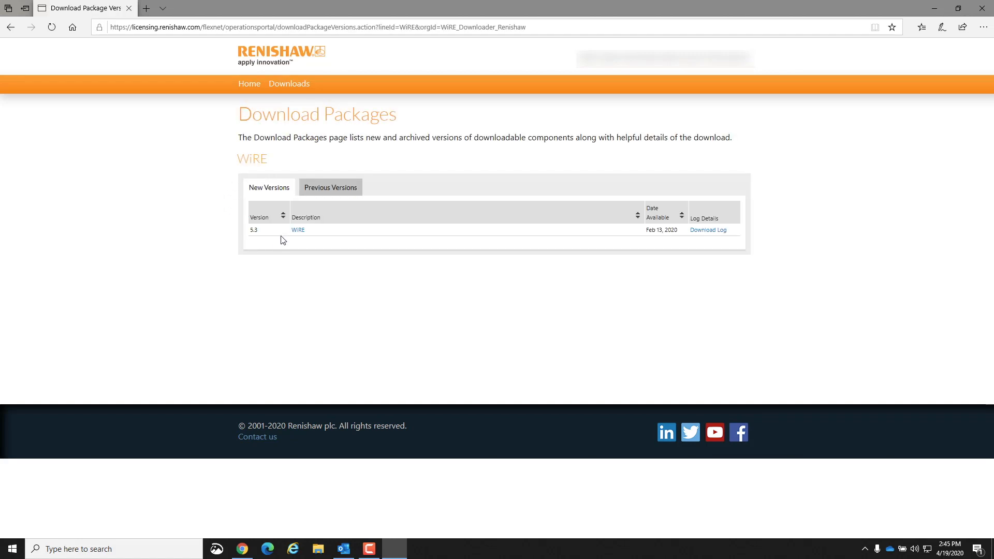
click(297, 231)
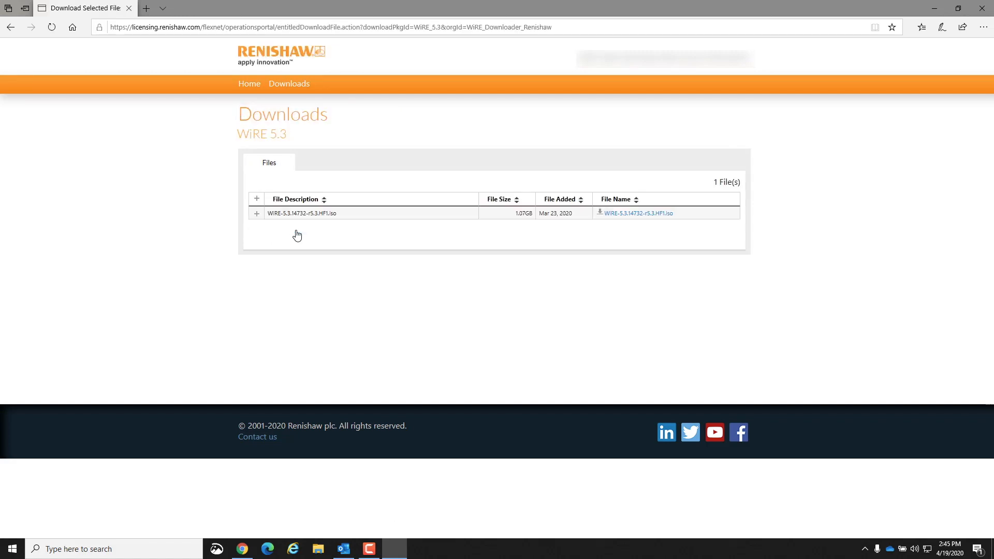
Return to the WiRE download packages and open version 3.4 from the previous versions.
click(11, 28)
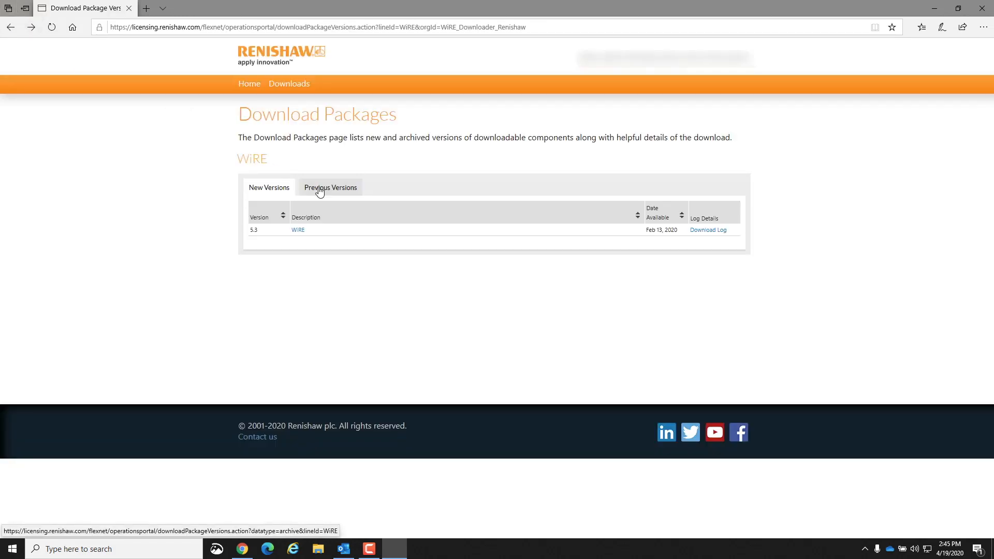
click(320, 188)
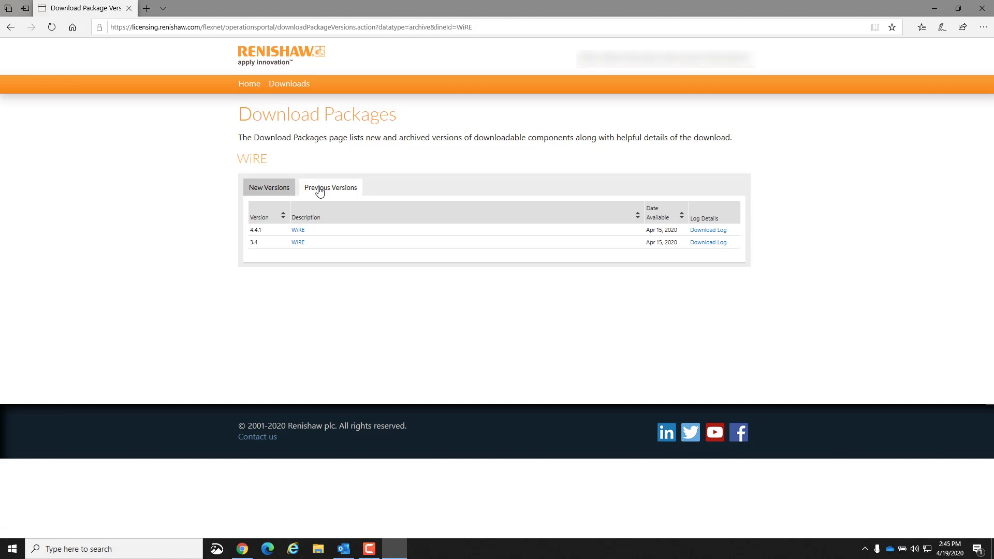
click(299, 243)
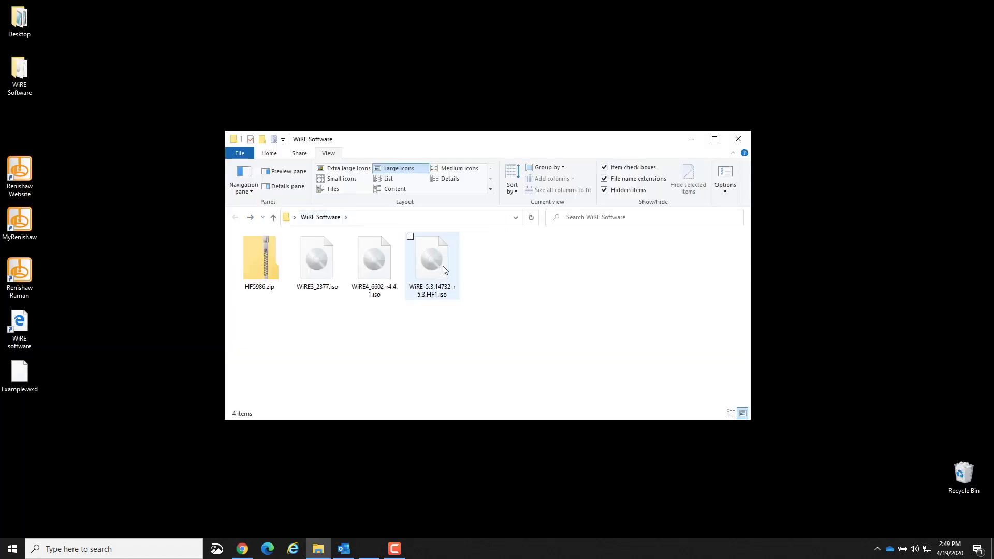
Mount WiRE-5.3.14732-r5.3.HF1.iso to view its contents, and return to the WiRE Software folder.
click(444, 270)
double_click(444, 270)
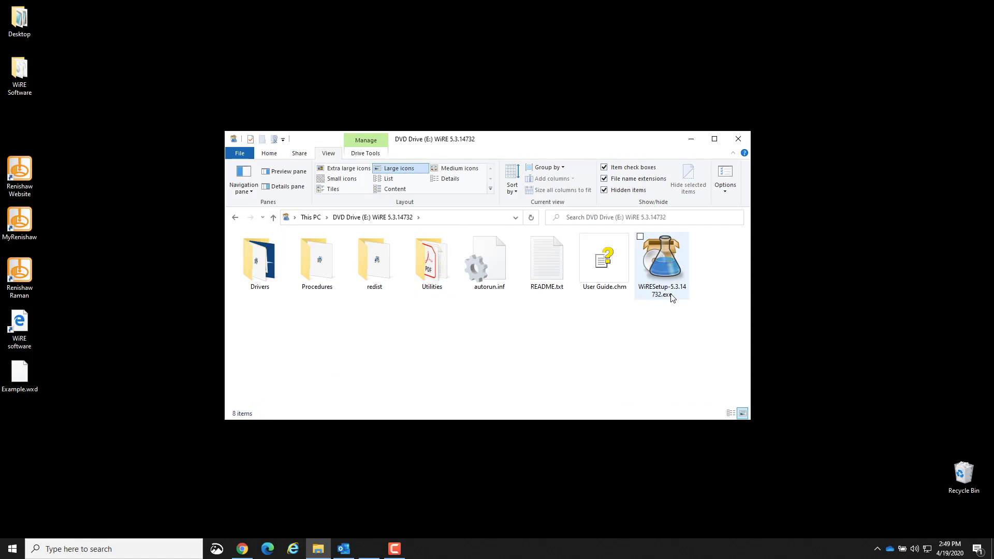
click(234, 218)
Mount WiRE4_6602-r4.4.1.iso and open its Setup folder.
click(380, 258)
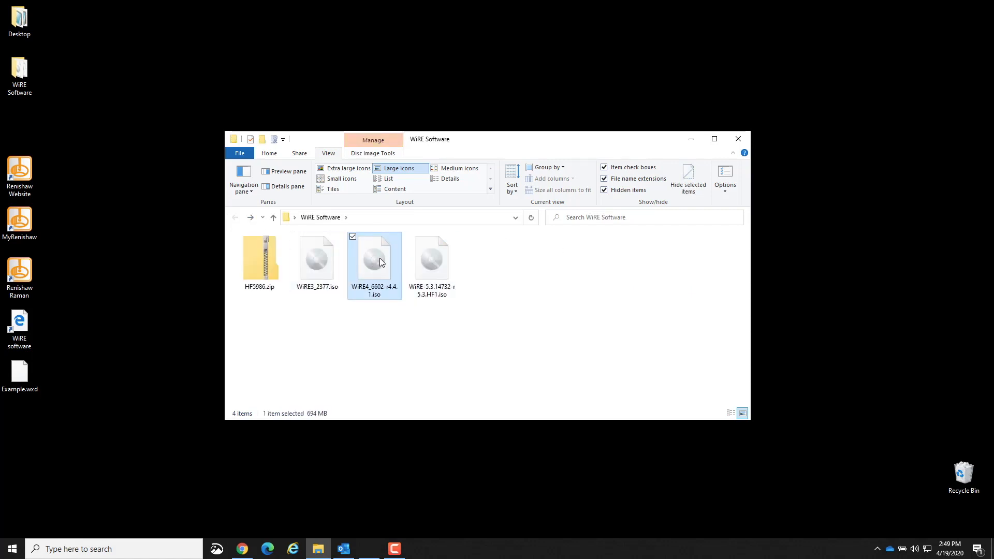
double_click(380, 258)
double_click(380, 262)
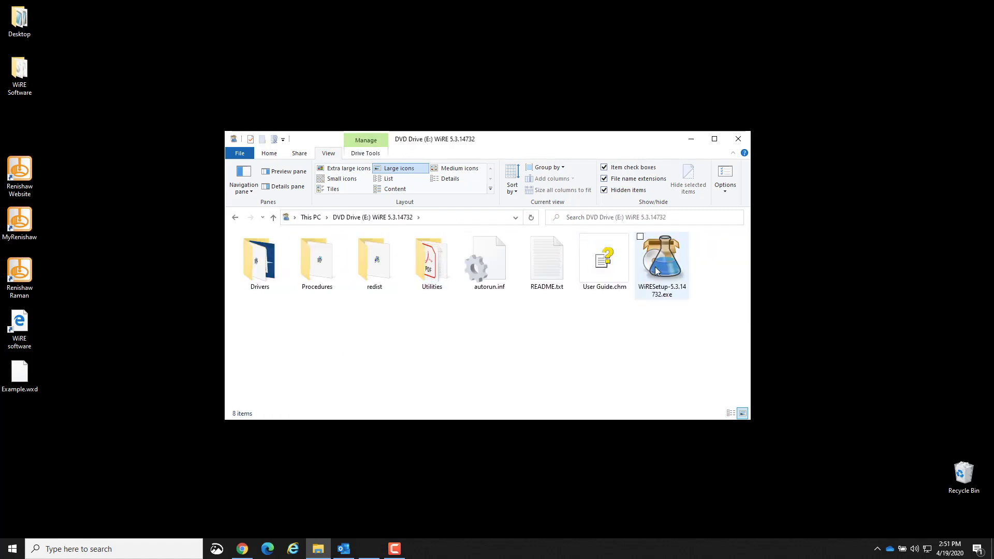
Run WiRESetup-5.3.14732.exe, allow it to change the device, and complete the installation with the default features and location.
click(657, 270)
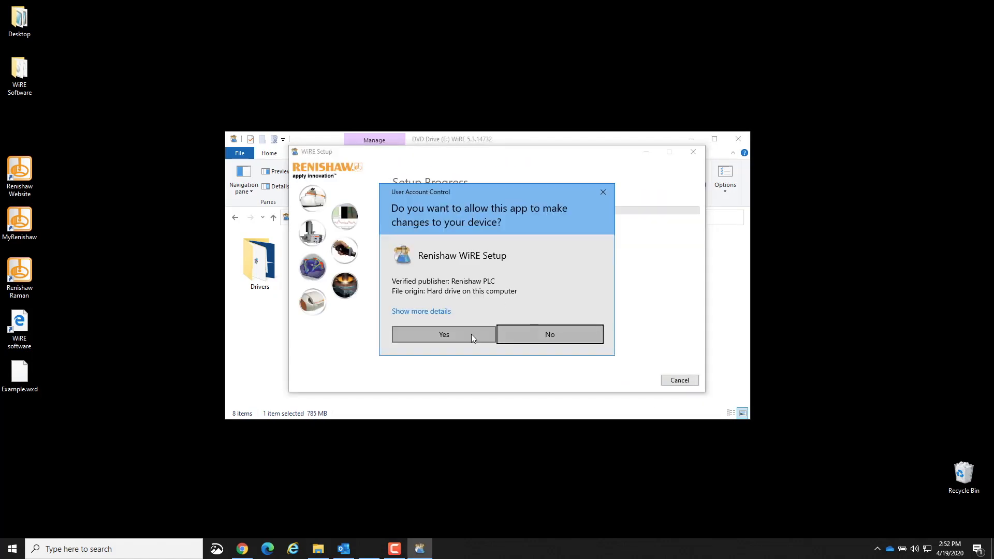
click(471, 334)
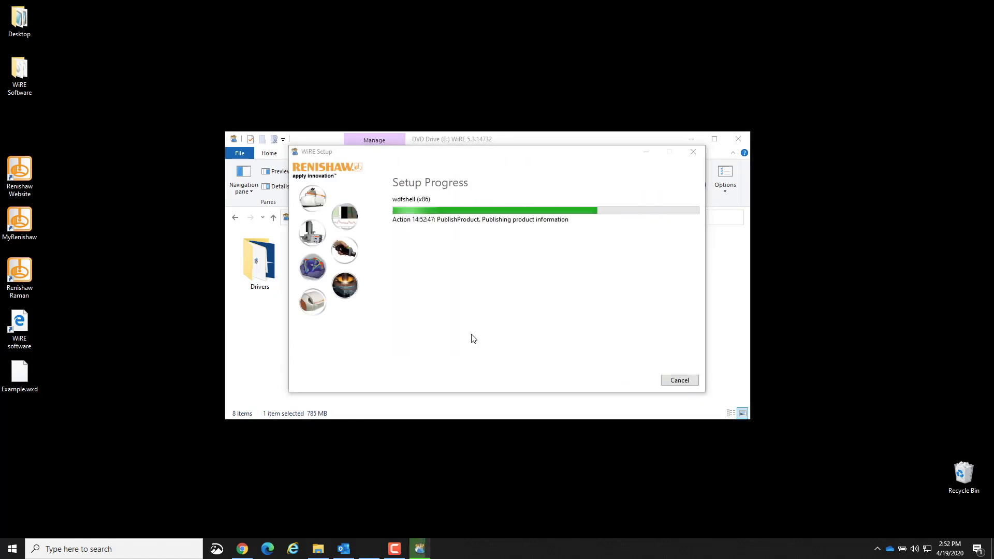
click(553, 354)
click(496, 335)
click(550, 356)
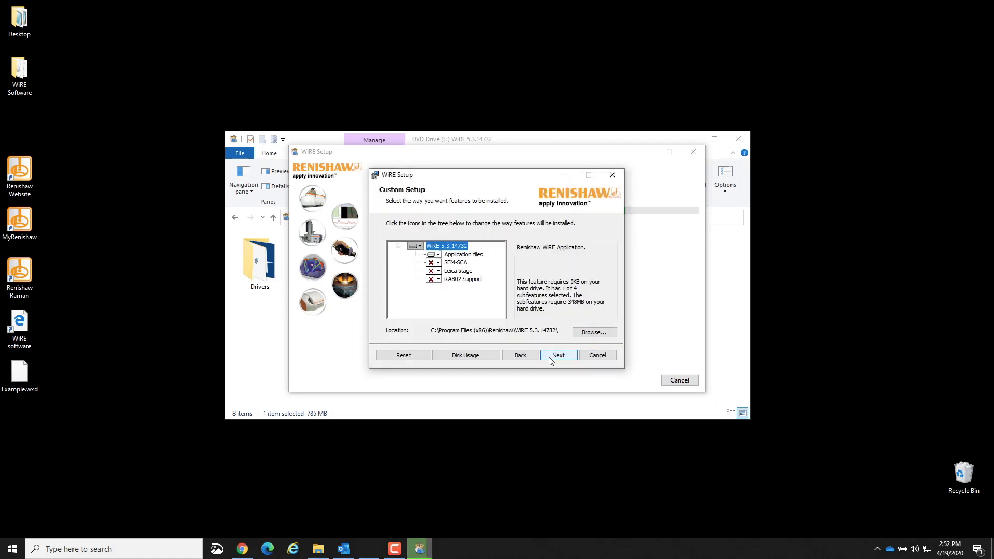
click(550, 357)
click(550, 357)
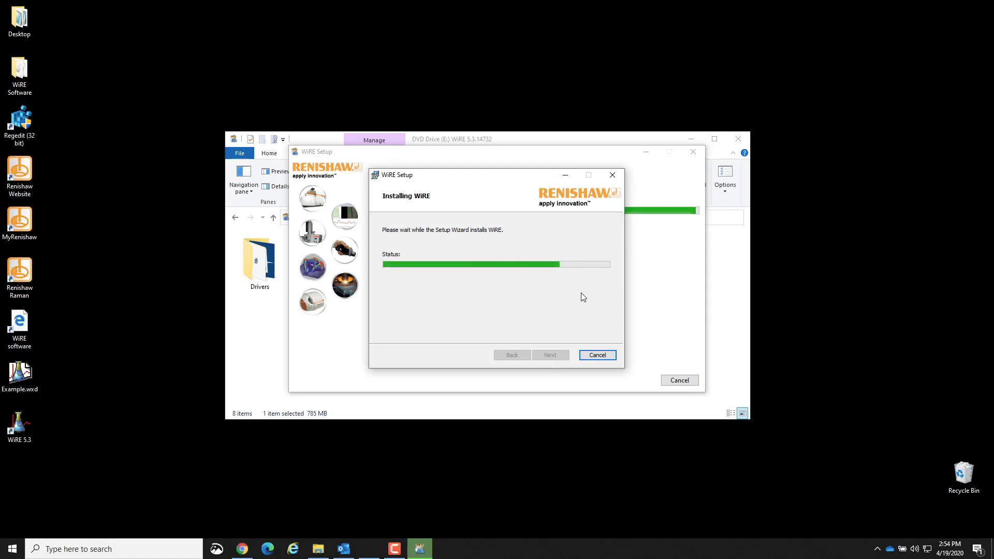
click(552, 356)
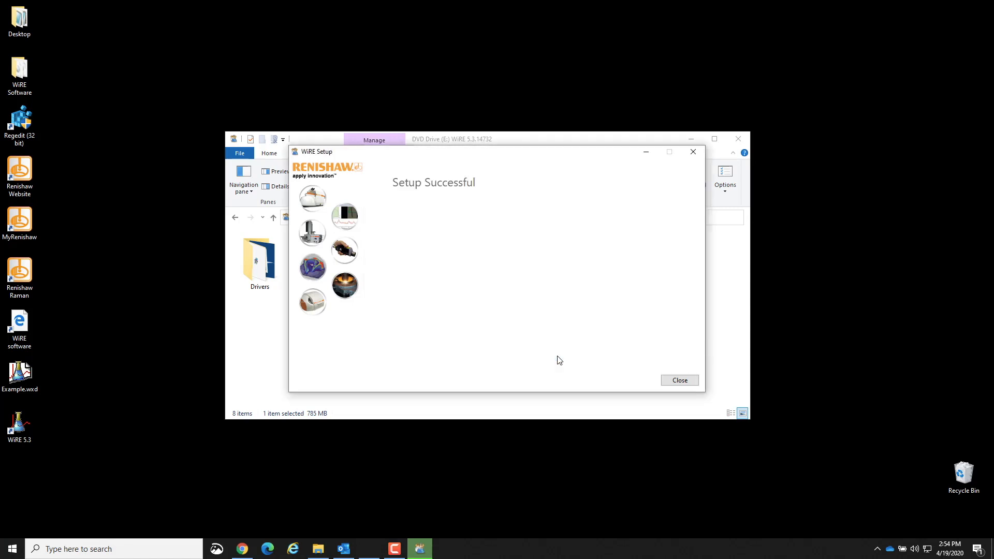
click(680, 381)
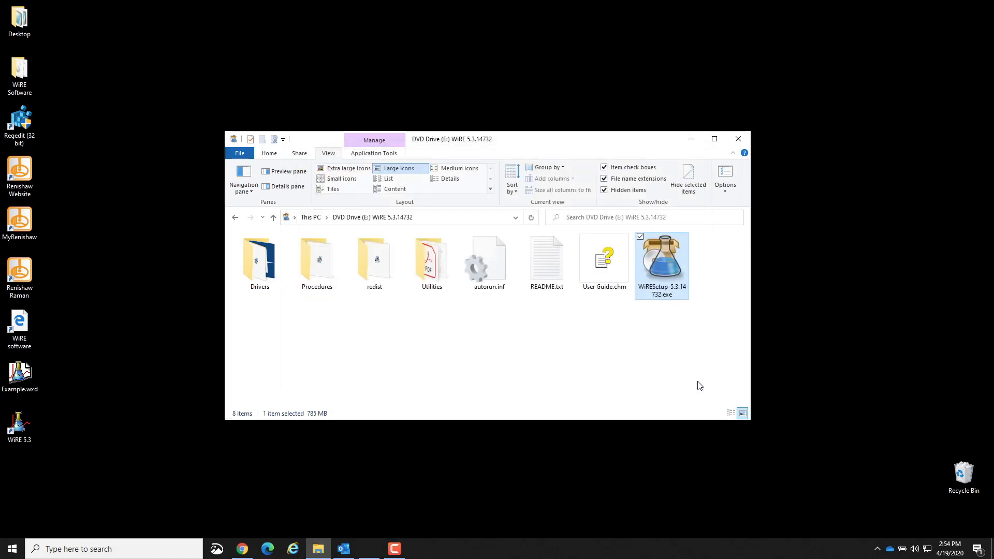
Launch WiRE 5.3 from the desktop and submit the system serial number.
click(22, 431)
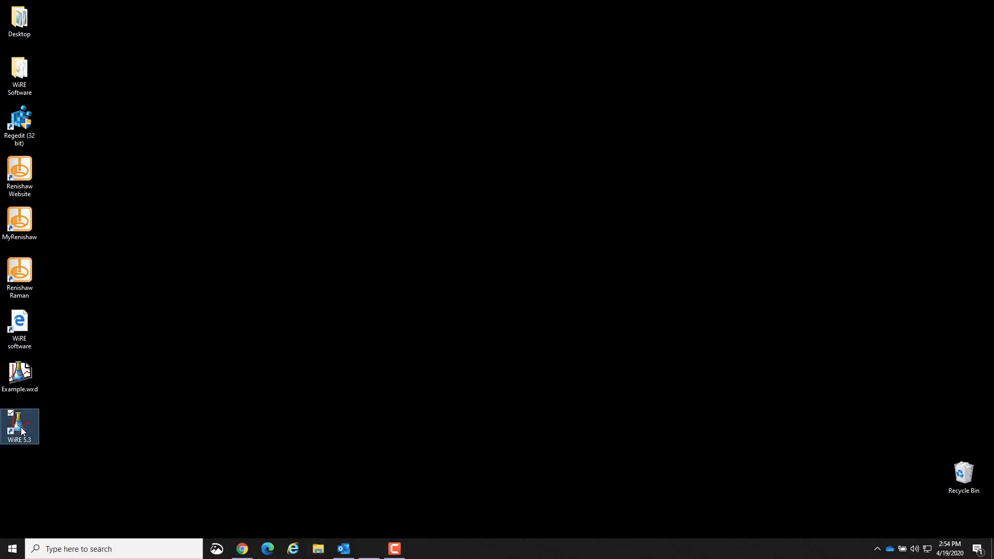
double_click(21, 431)
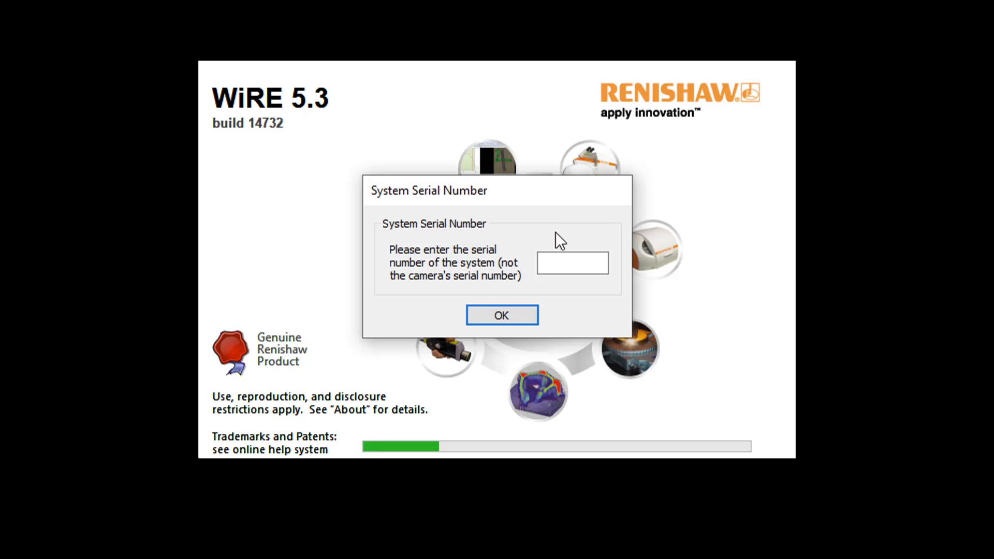
click(567, 264)
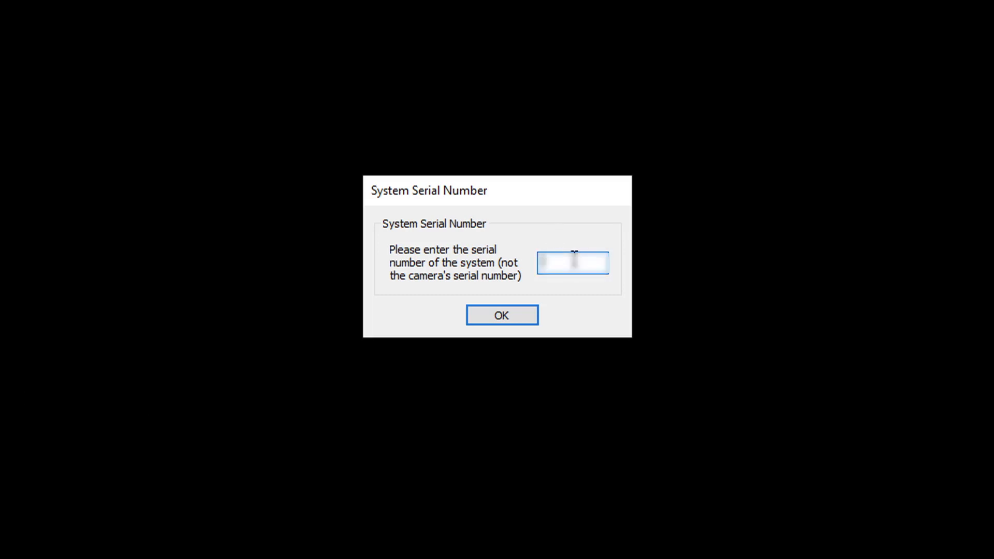
text(468008)
click(527, 318)
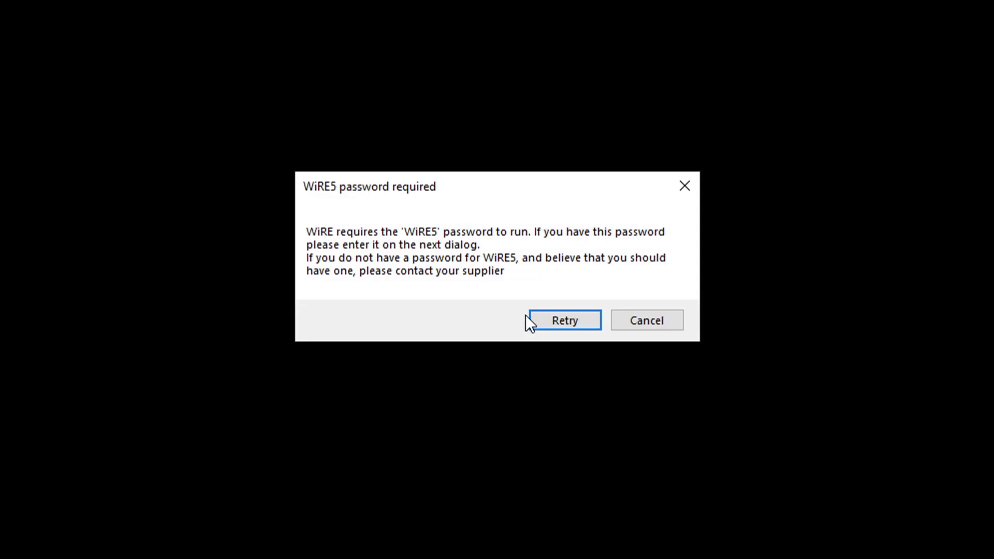
Enable the WiRE5 feature by entering its password, and continue without a defined system, suppressing that warning in future.
click(565, 322)
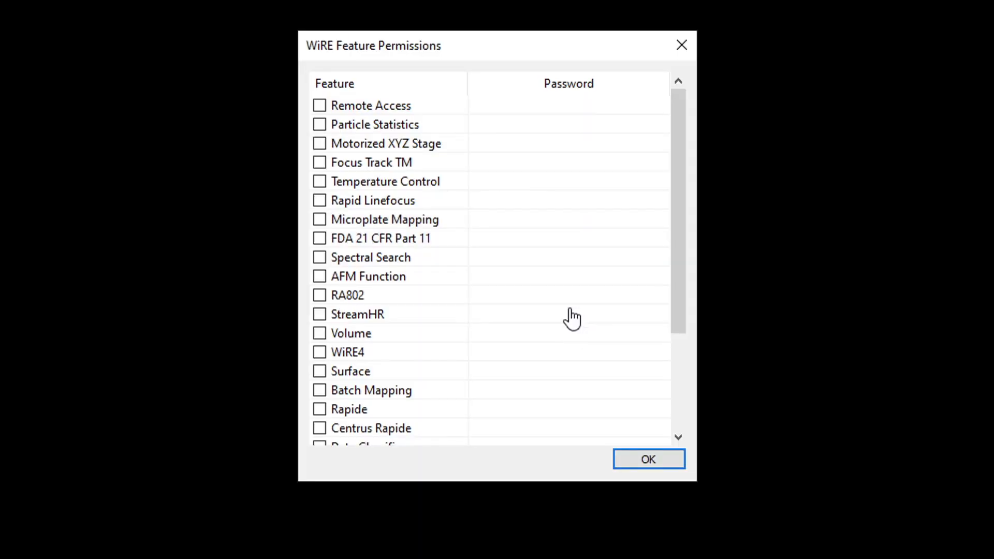
scroll(438, 135, down, 3)
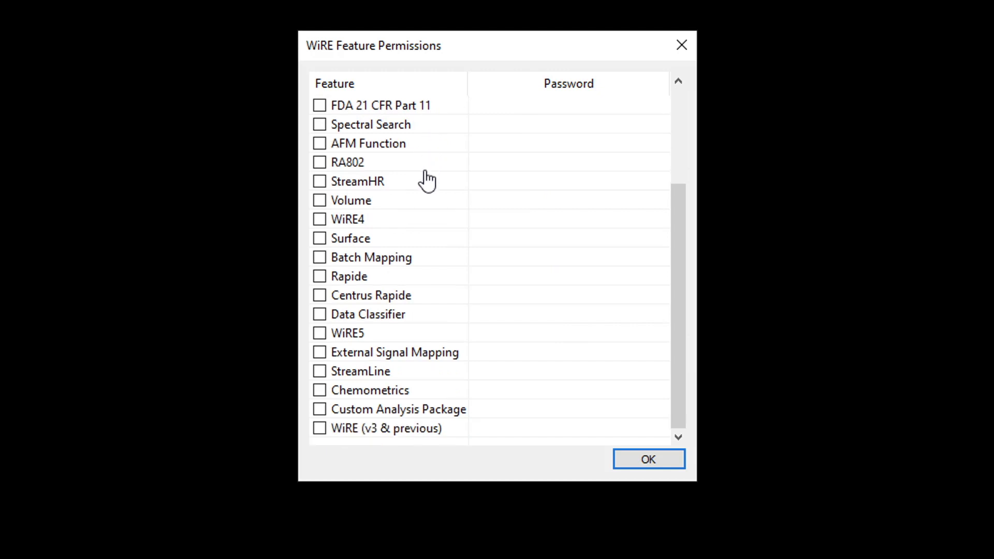
click(321, 334)
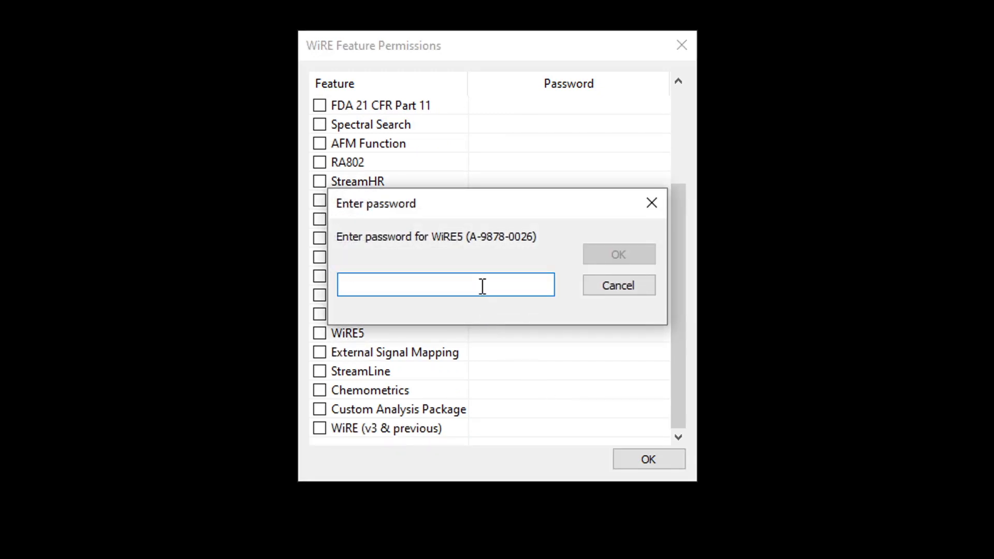
key(ctrl+v)
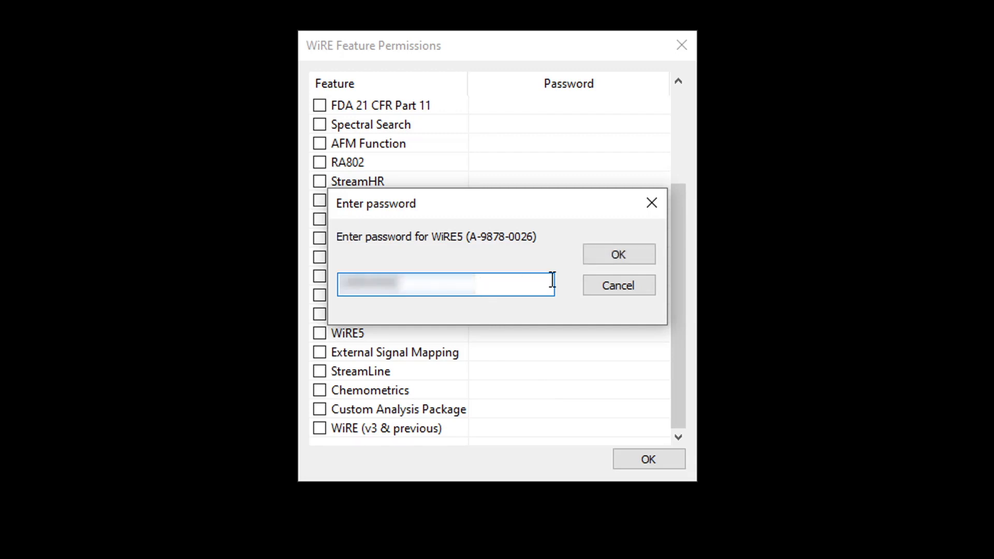
click(636, 257)
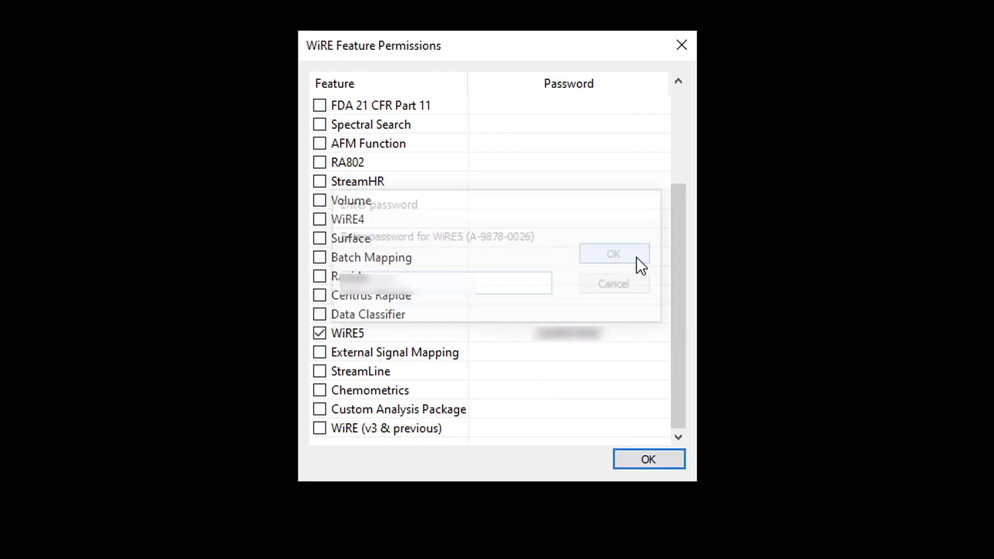
click(644, 462)
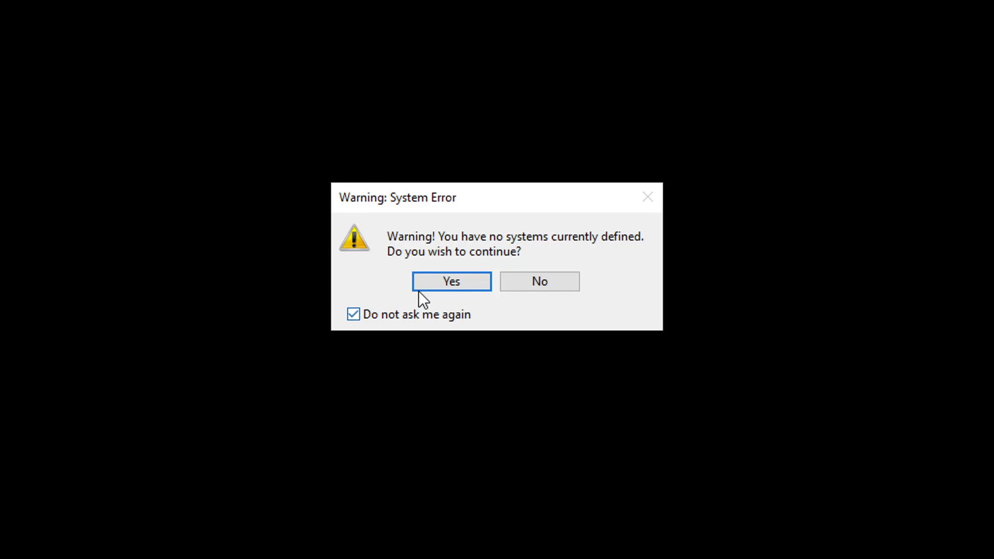
click(452, 286)
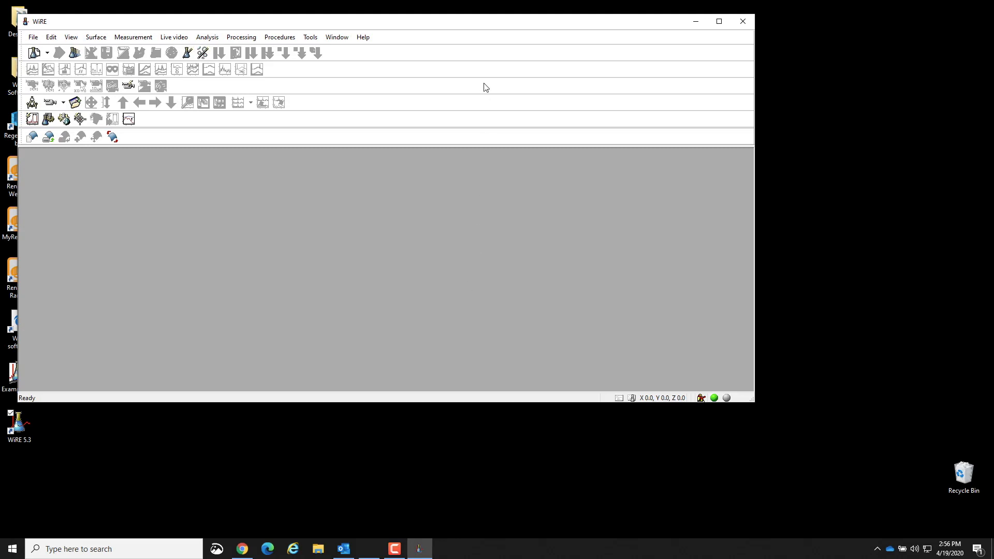
Open the feature permissions in WiRE and enter the password for the Chemometrics feature.
click(311, 37)
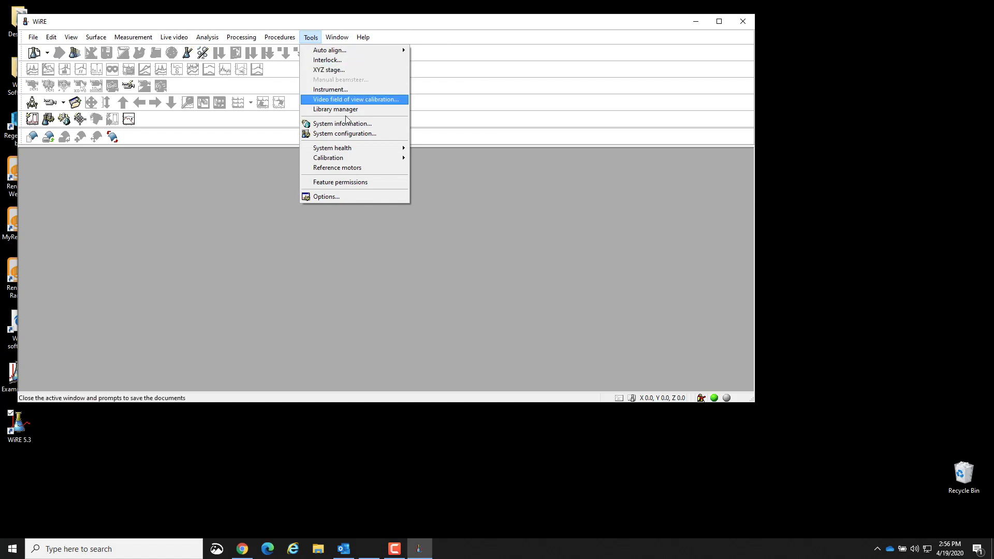
click(374, 183)
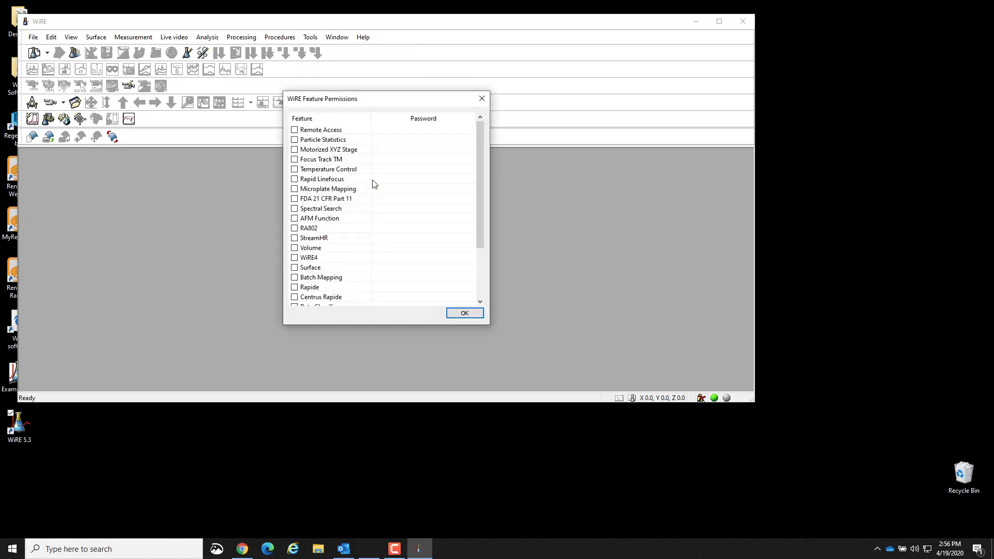
scroll(332, 183, down, 3)
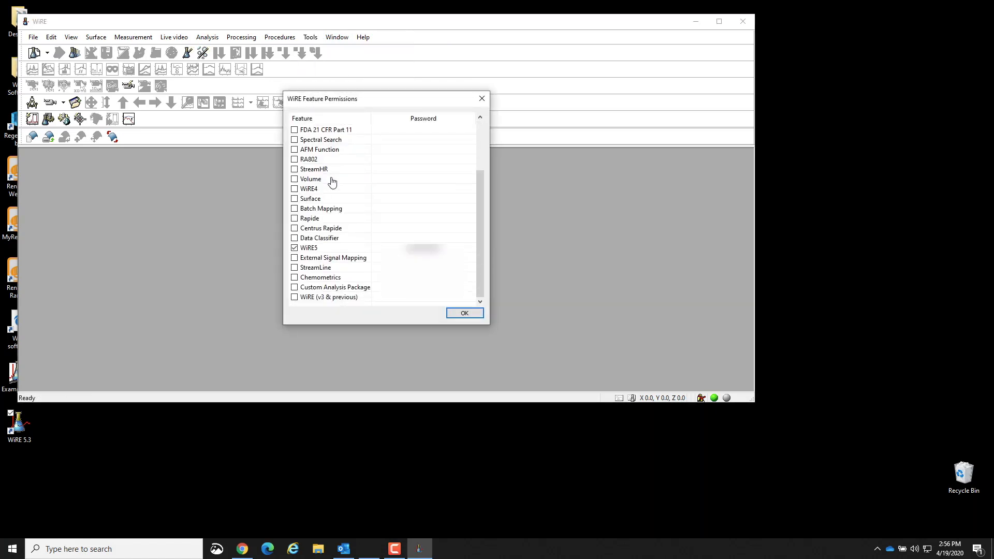
click(295, 278)
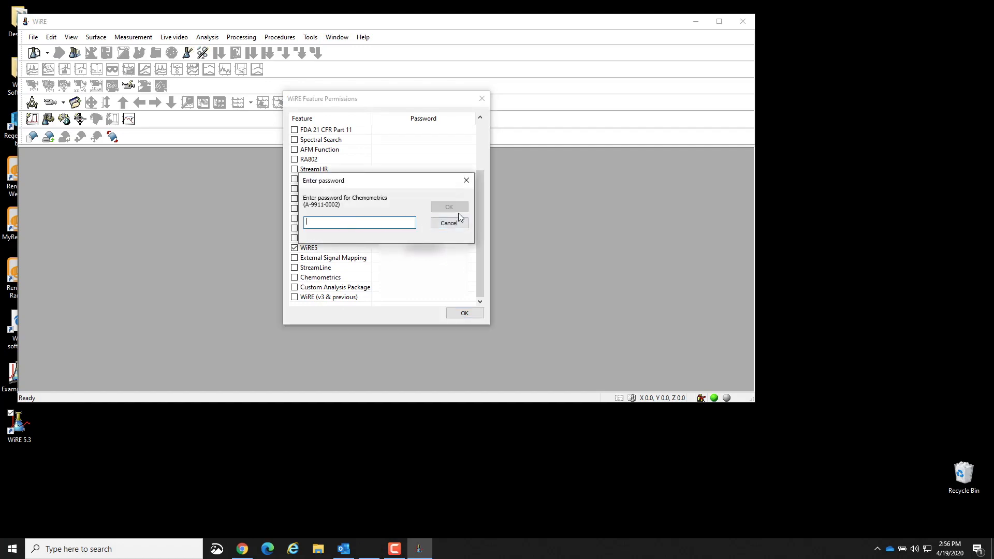
text(****)
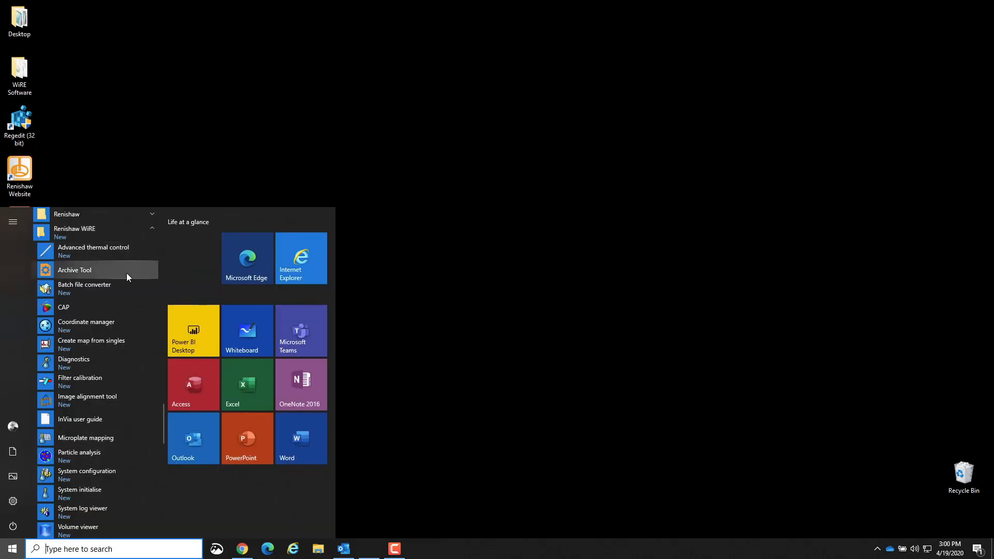
Launch the Renishaw WiRE Archive Tool and restore the configuration from H33029_17-04-2020_14-15.archive on the desktop.
click(126, 272)
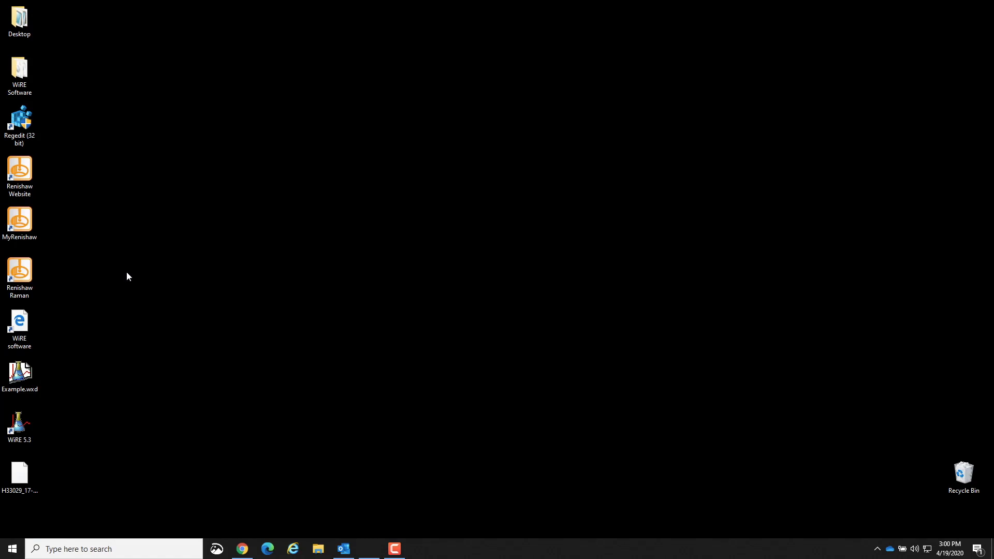
click(350, 253)
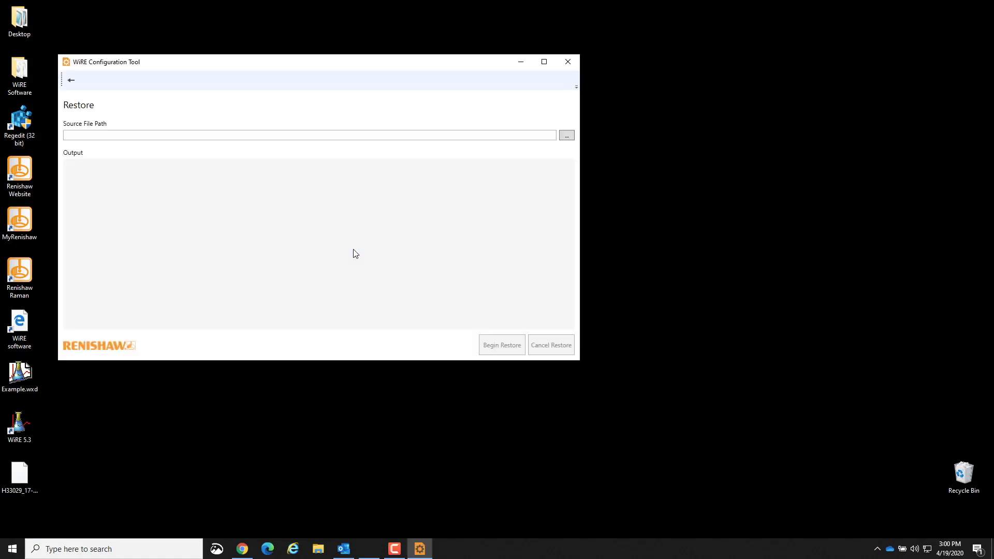
click(571, 135)
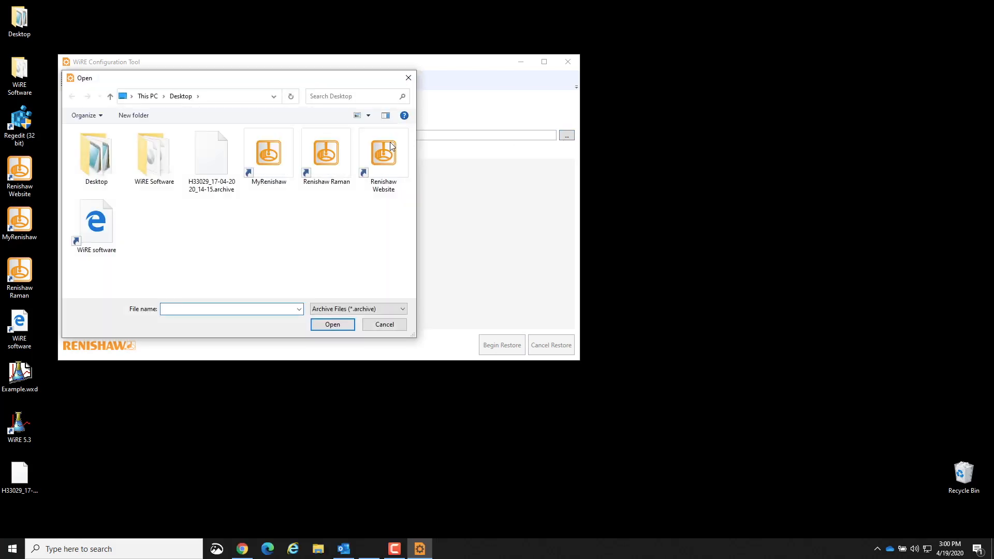
click(215, 161)
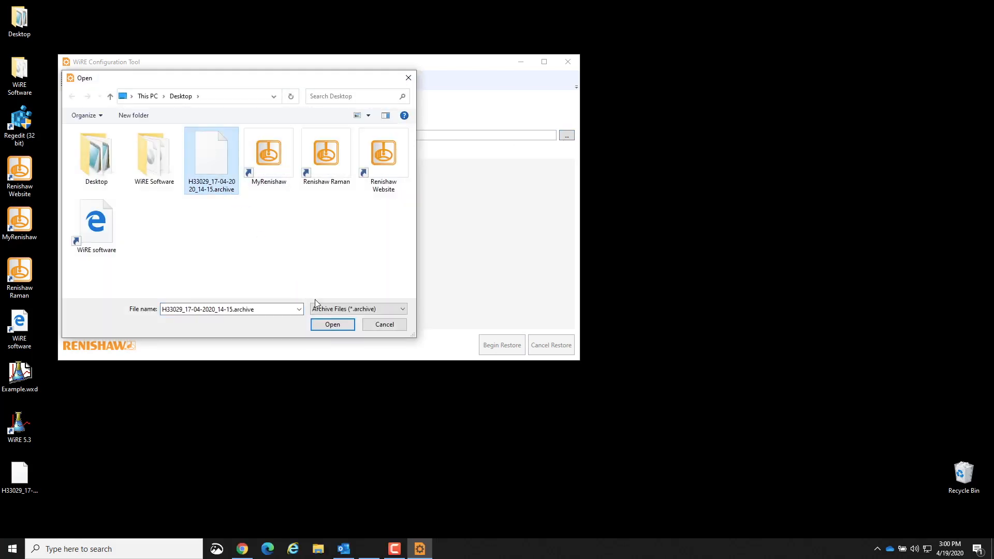
click(332, 325)
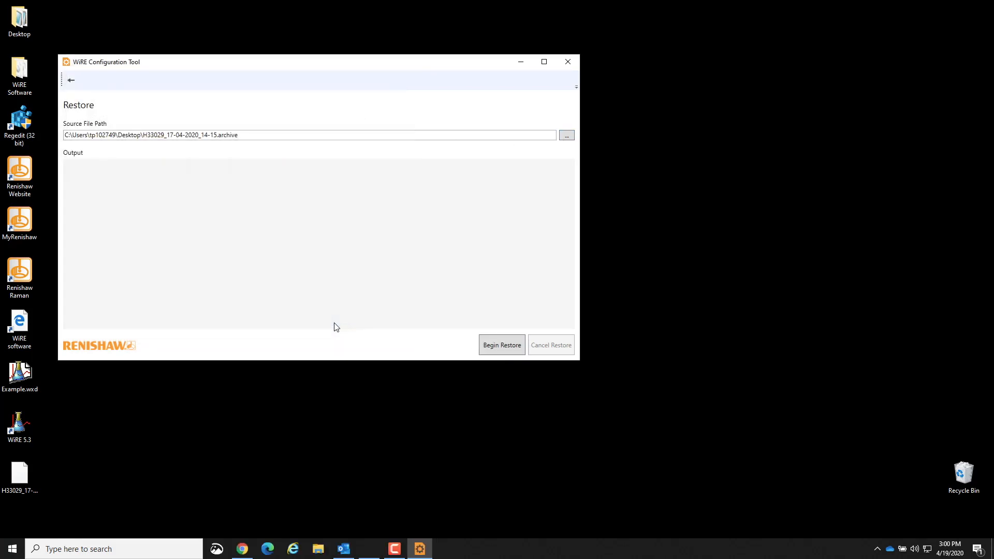
click(491, 346)
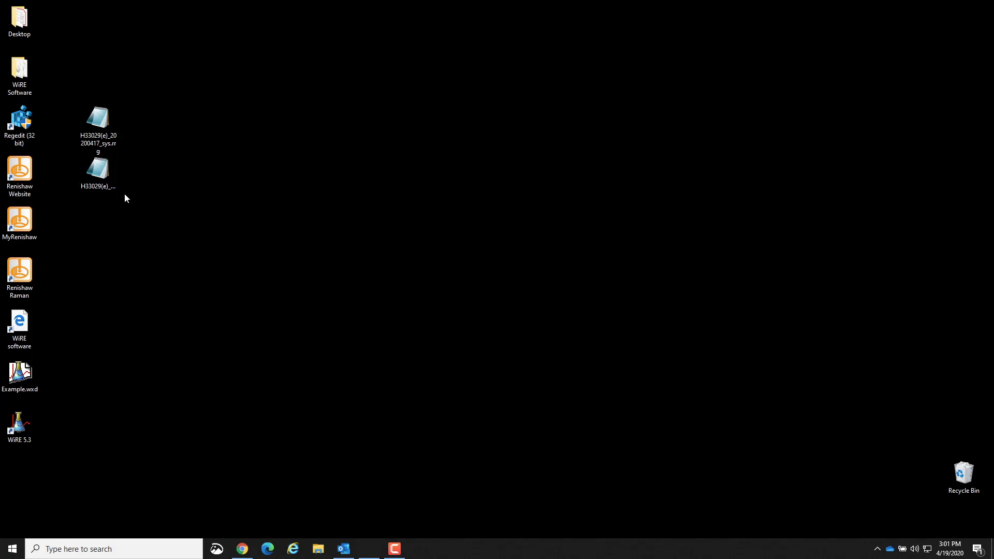
Import H33029(e)_20200417_sys.rrg and H33029(e)_20200417_usr.rrg into the registry with Regedit (32 bit).
drag(130, 202, 60, 76)
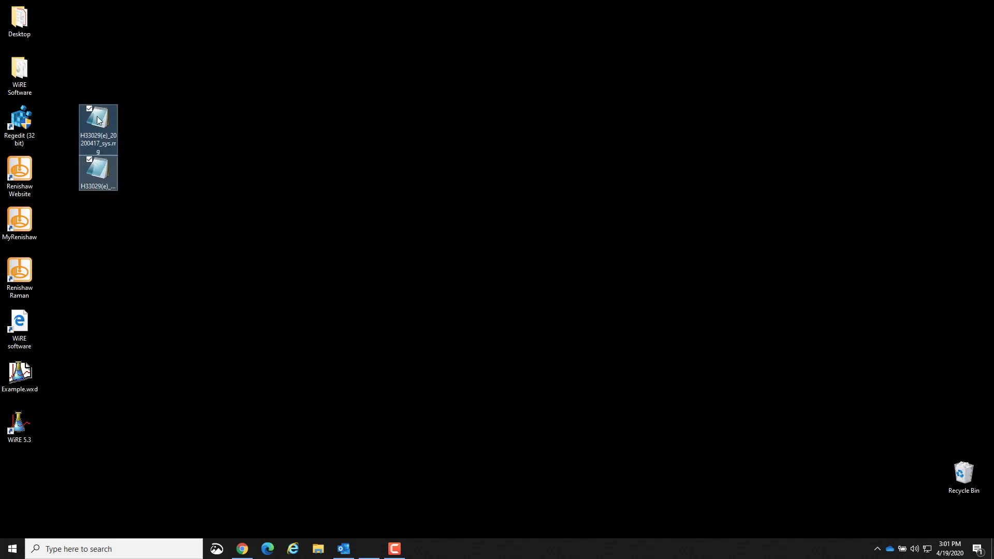
drag(90, 115, 27, 116)
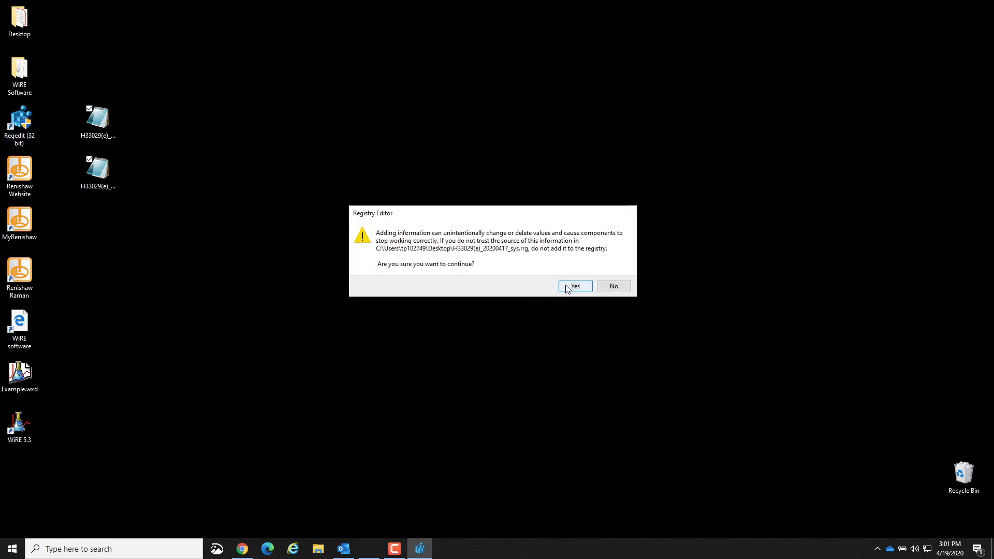
click(567, 287)
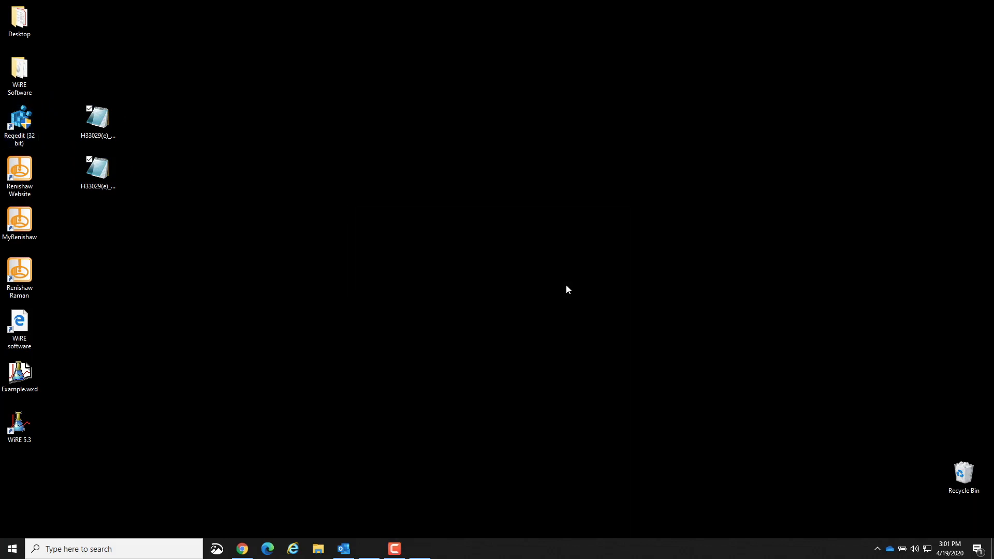
click(612, 275)
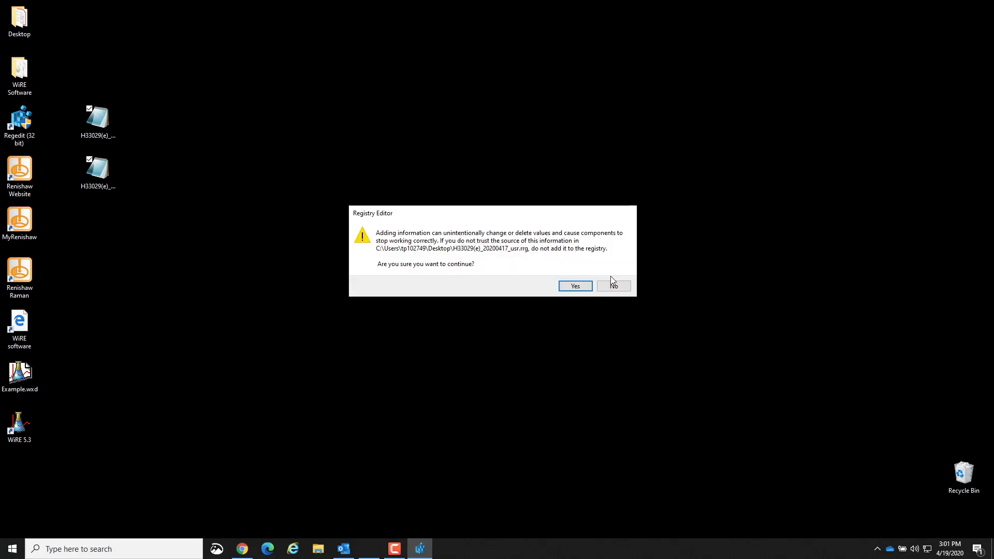
click(579, 286)
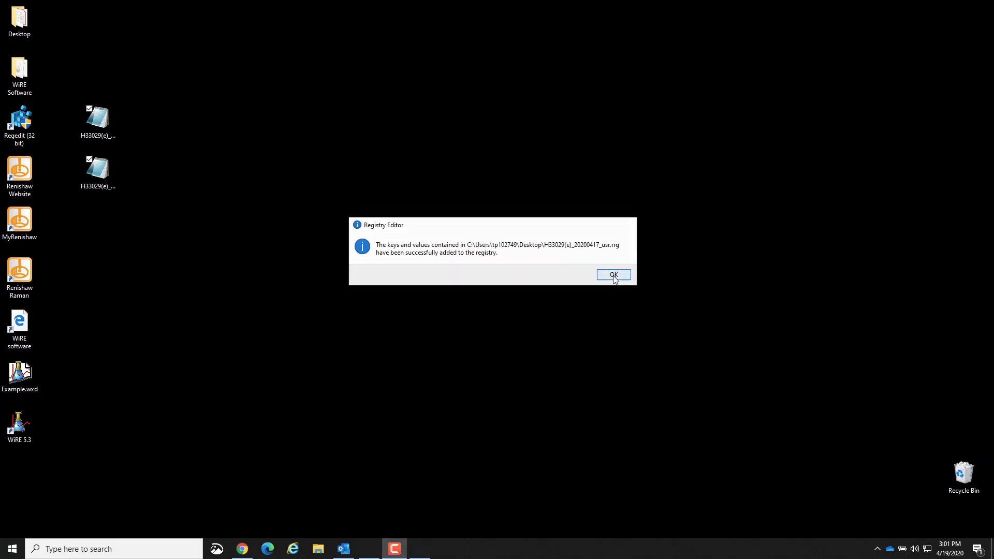
click(613, 277)
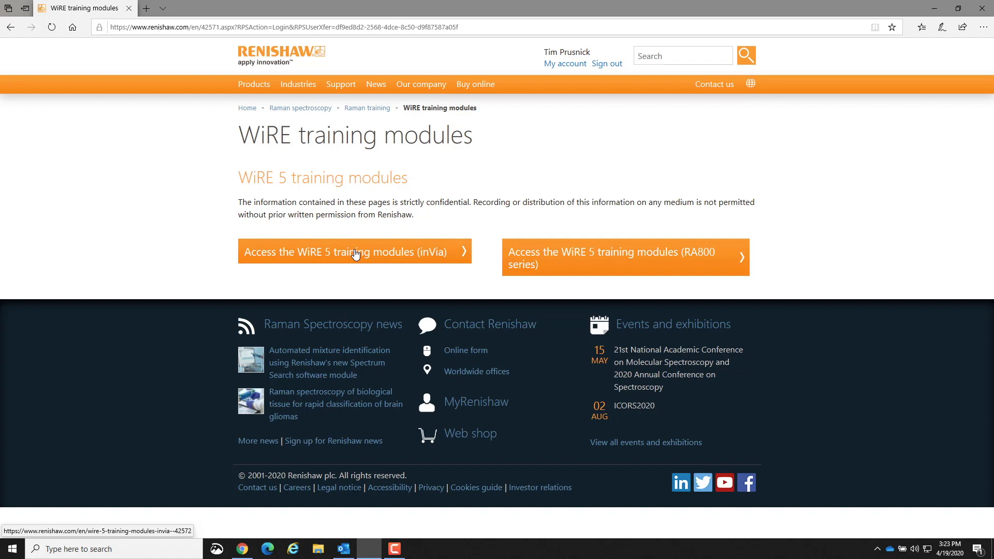
Open the WiRE guidance resources: the inVia WiRE 5 training modules online, the in-program help, and the InVia user guide.
click(355, 254)
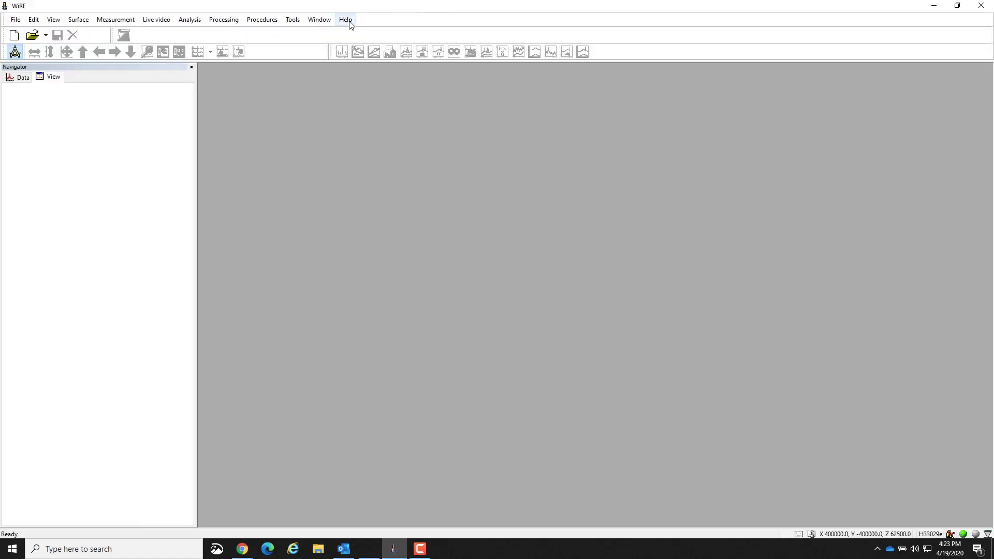
click(346, 20)
click(375, 57)
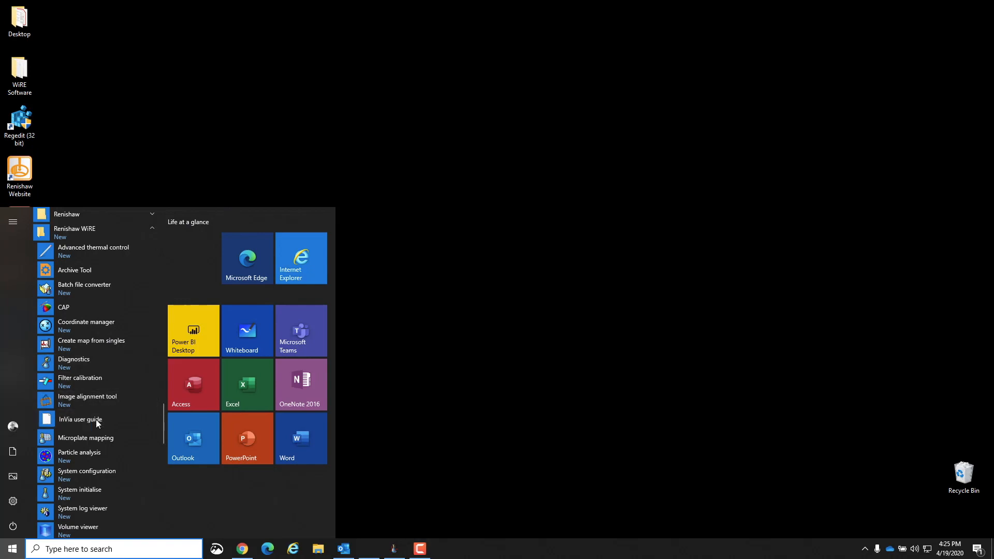
click(80, 419)
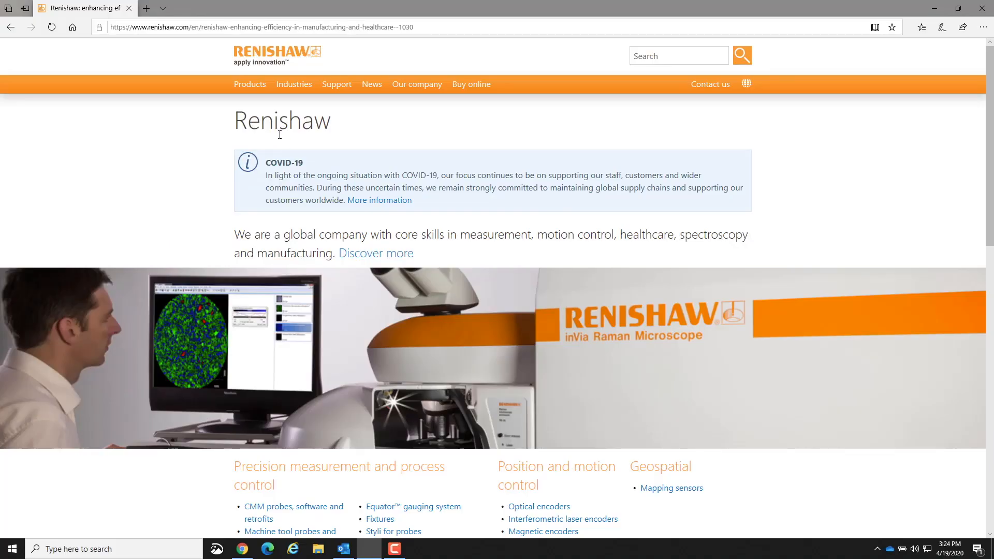
Switch to the Renishaw website and go to the training page of its Raman spectroscopy section.
mouse_move(251, 84)
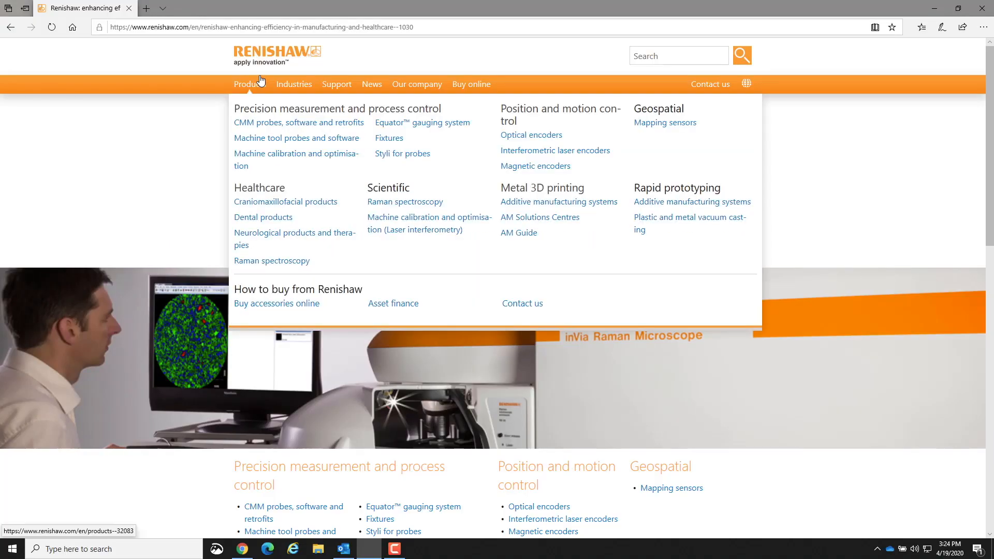
click(393, 203)
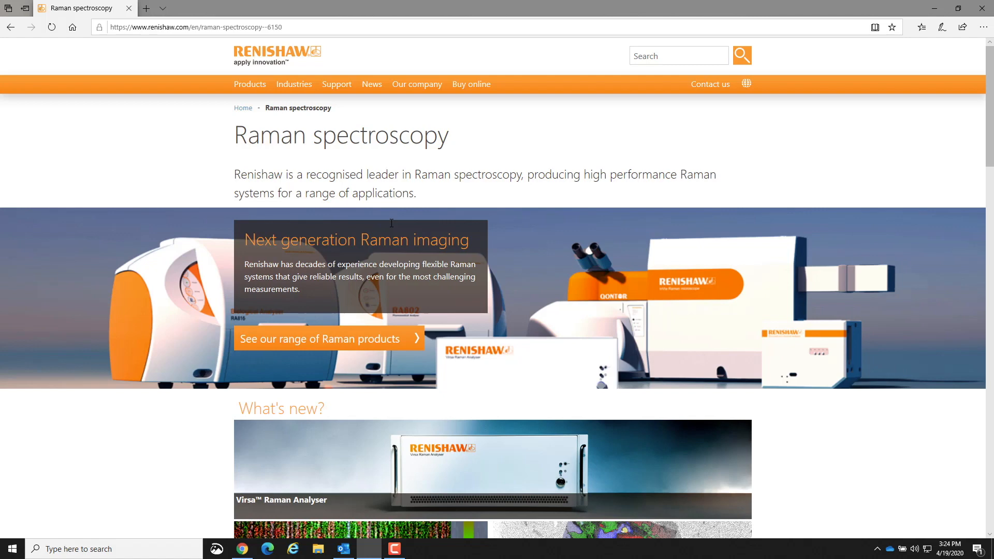
scroll(392, 223, down, 15)
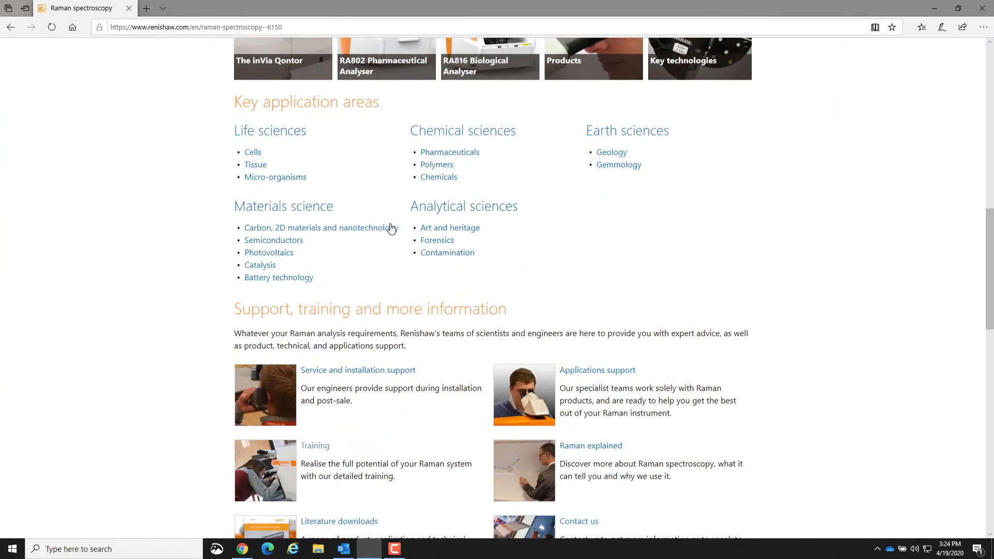
scroll(391, 223, down, 8)
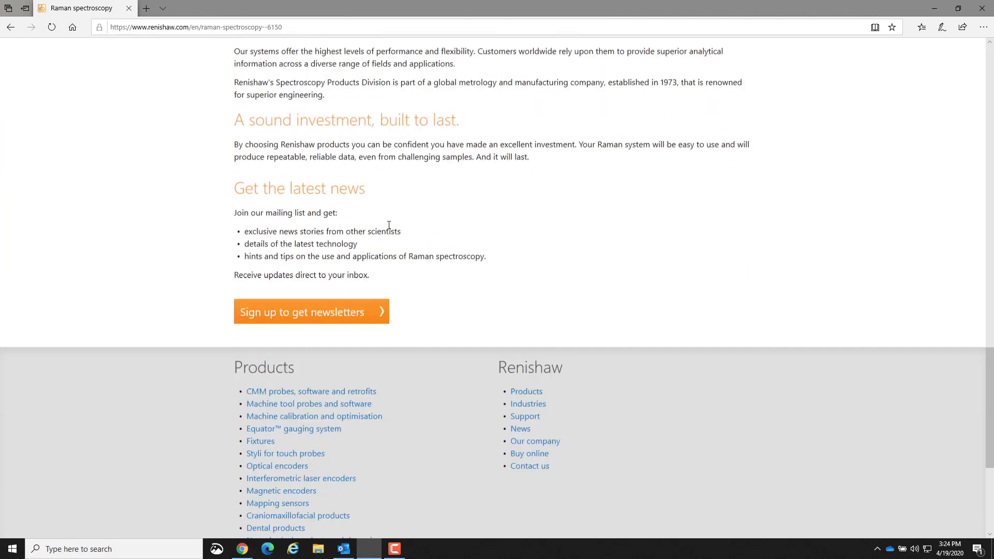
scroll(399, 230, up, 1)
scroll(389, 226, up, 7)
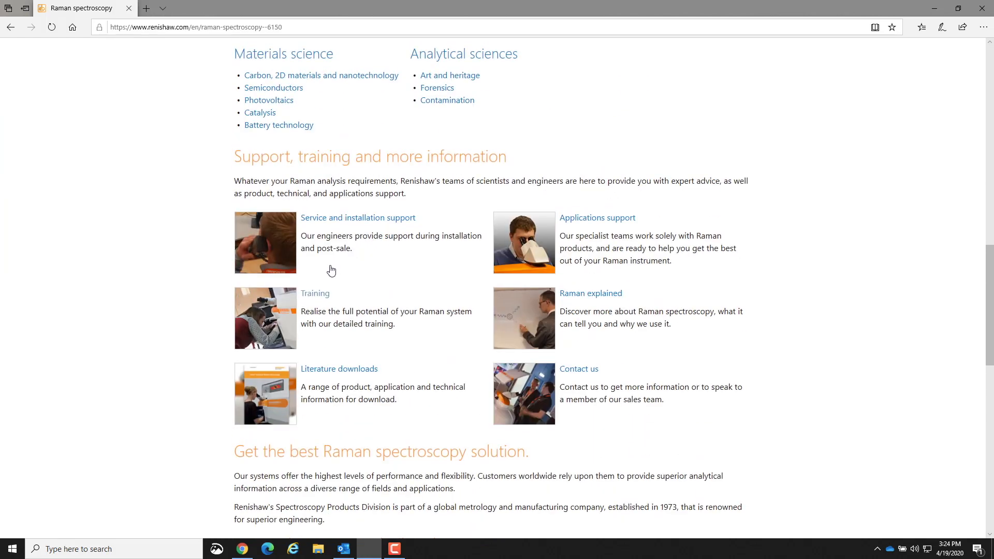
click(316, 294)
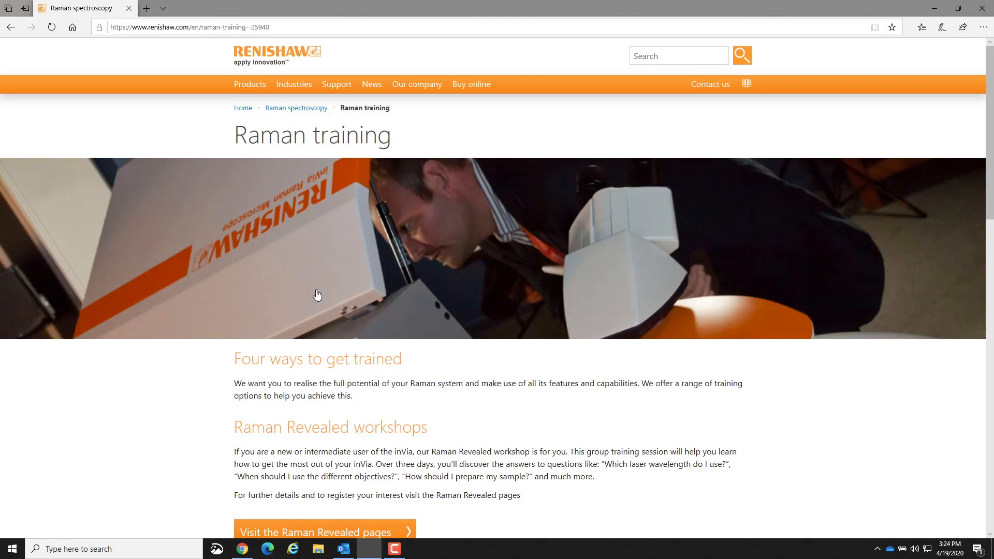
Find the How-to guides section of the Raman training page and request access to the WiRE training modules.
scroll(318, 294, down, 2)
scroll(318, 294, down, 10)
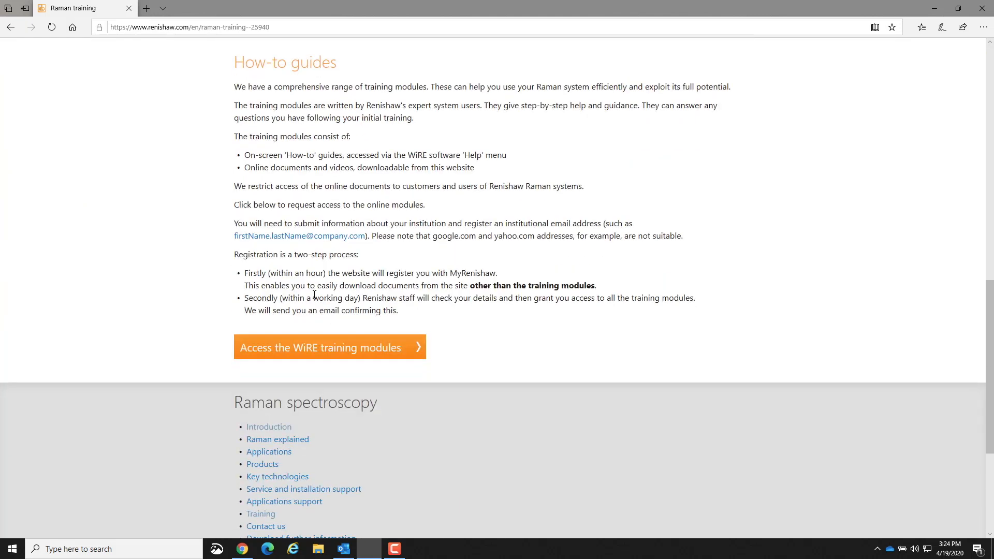
click(330, 348)
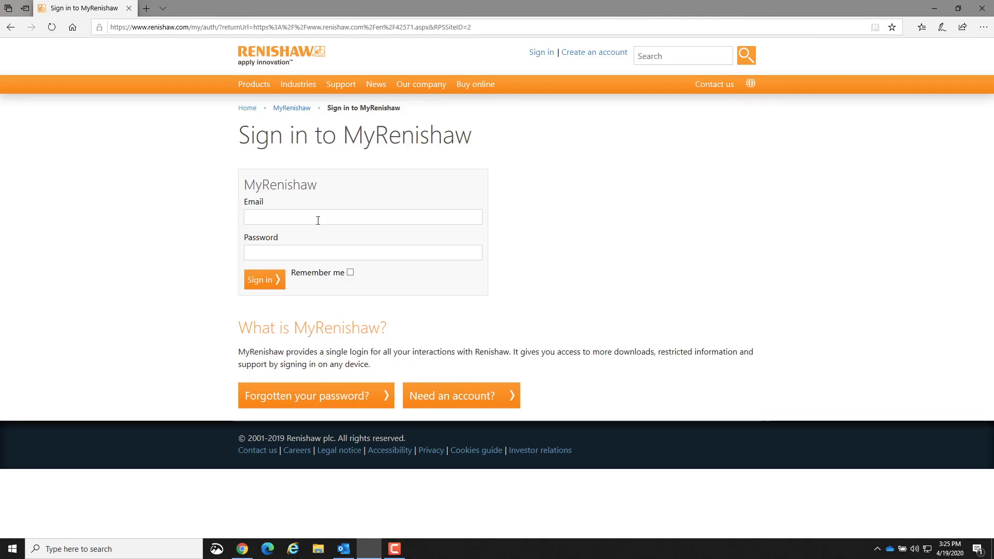
Sign in to MyRenishaw, open the TM047(MO) Masking data movie from the WiRE 5 training modules (inVia), and play it.
click(318, 217)
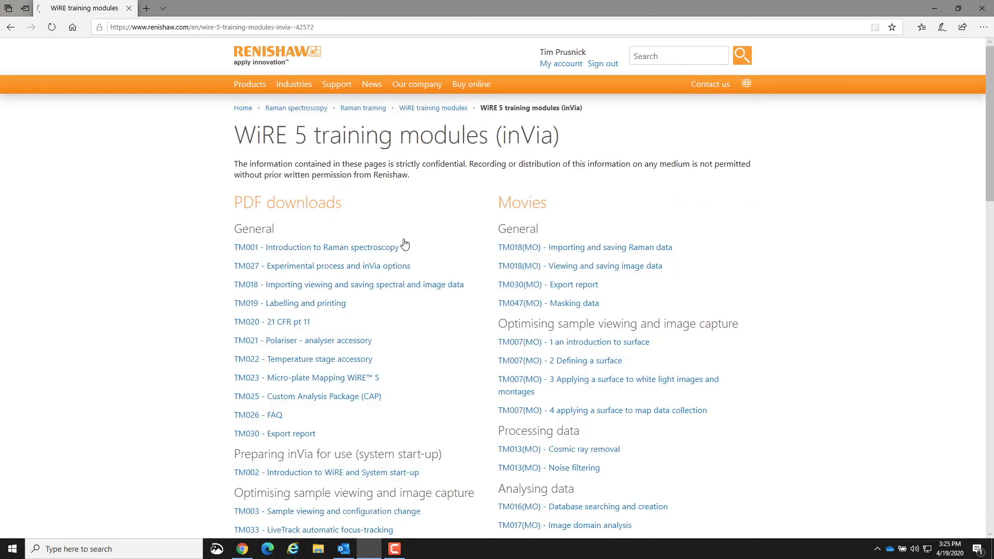
click(554, 317)
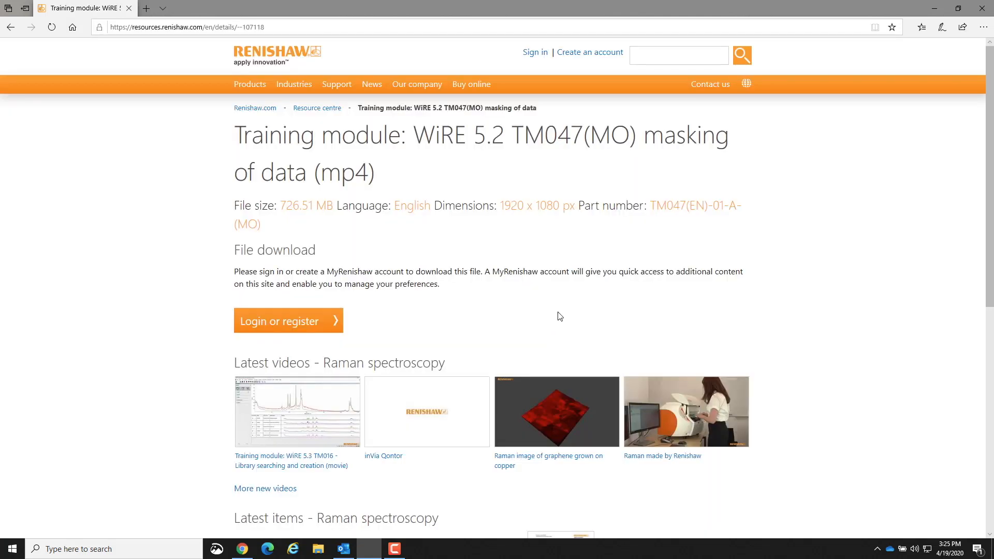
click(300, 320)
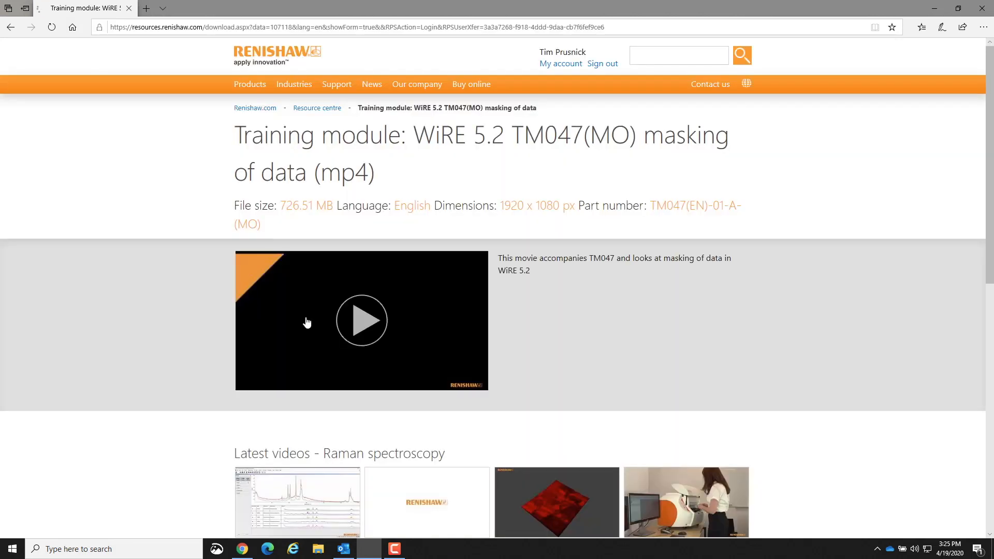
click(371, 321)
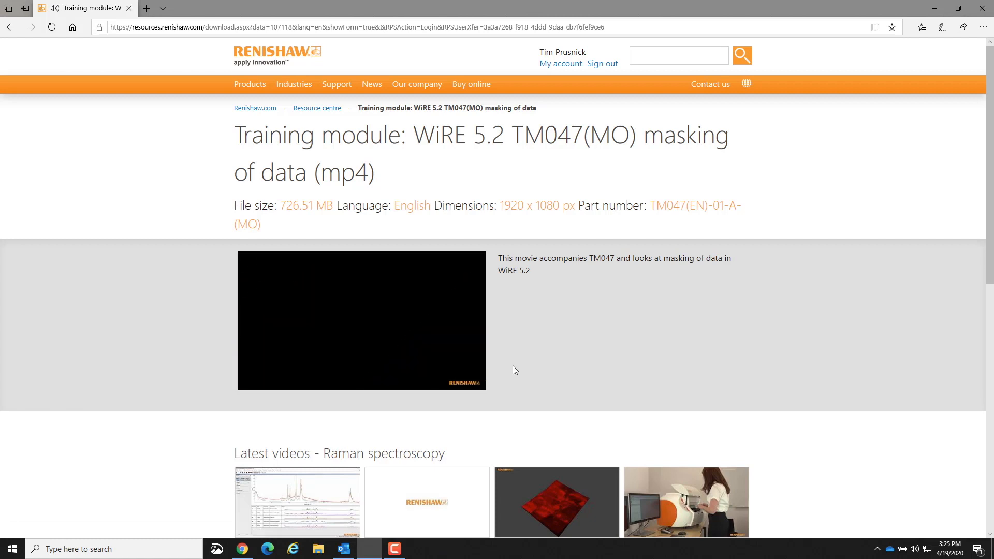
Log in from the TM047(MO) masking of data page and open the comments field of its access request form.
mouse_move(247, 358)
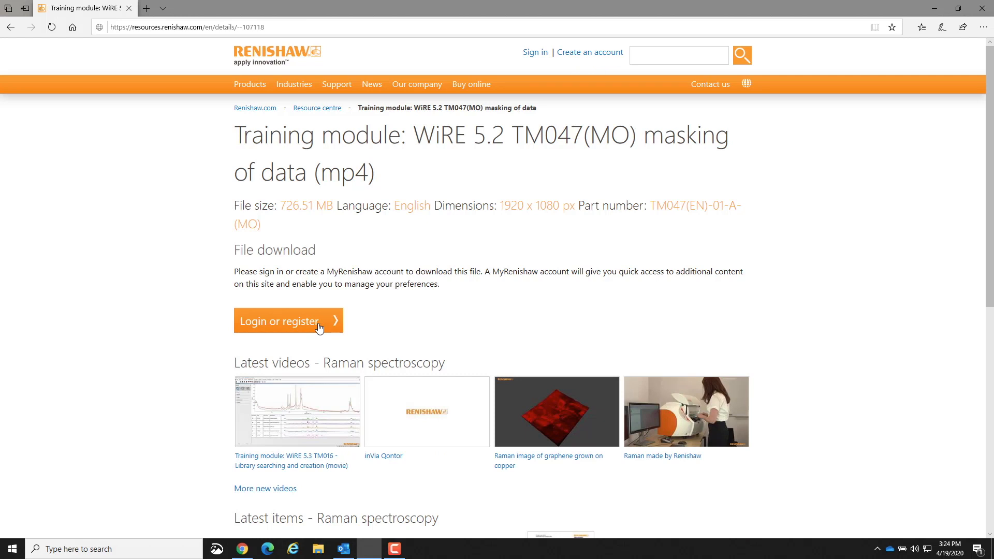
click(318, 324)
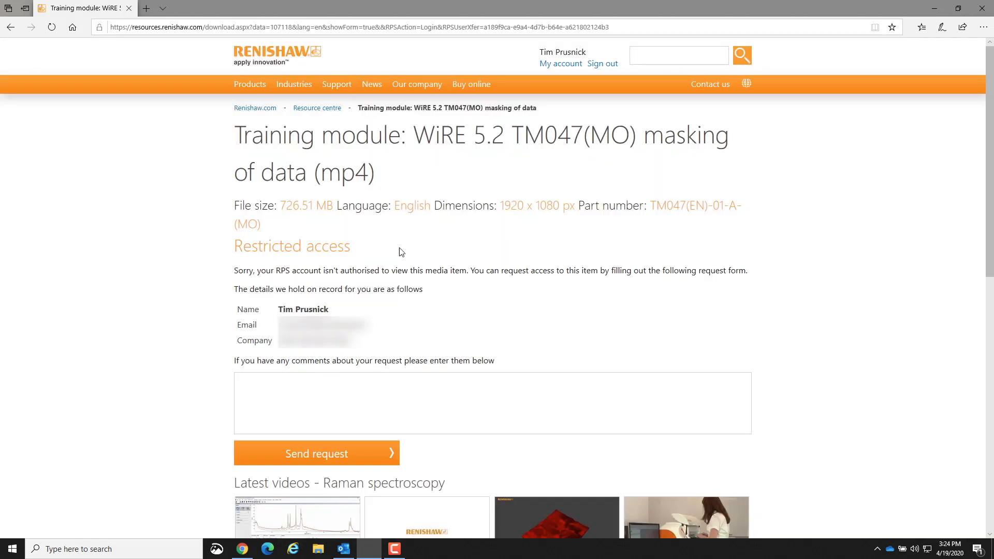
click(341, 386)
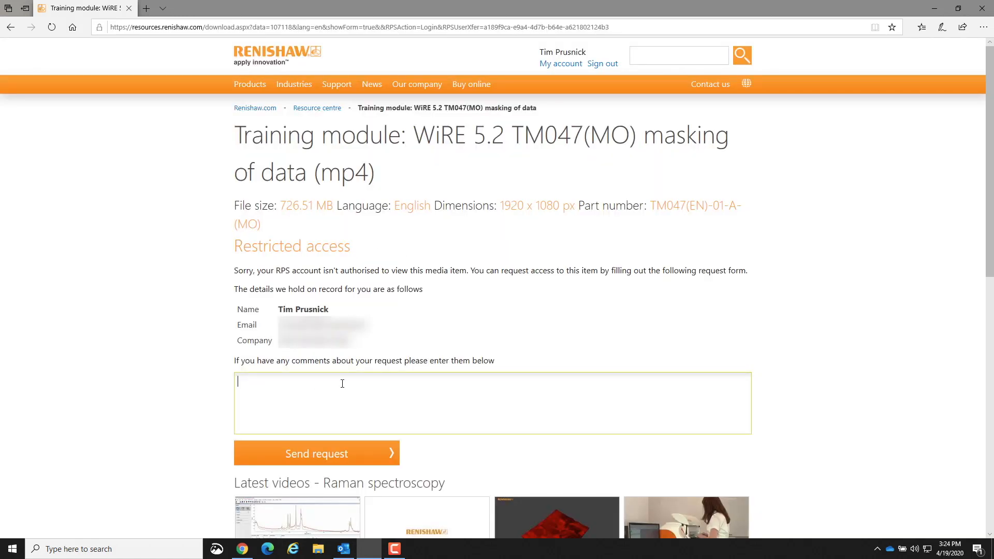